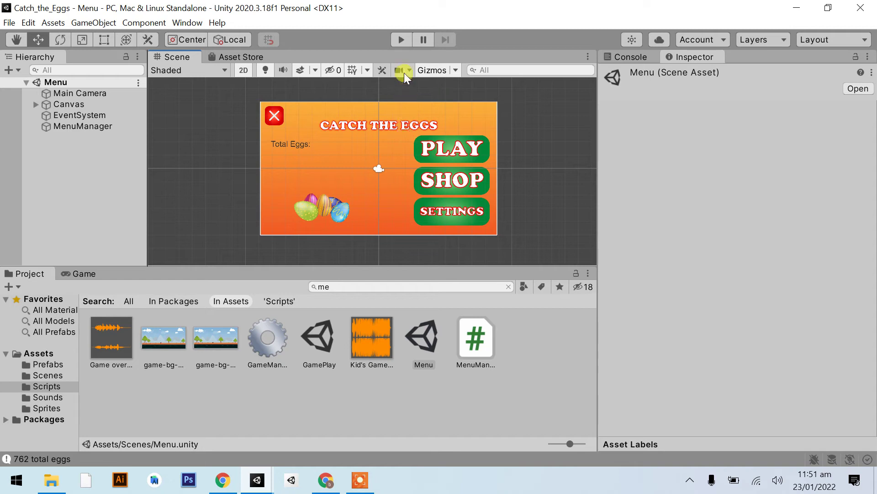
# Play the Menu scene to confirm its main menu shows 762 total eggs, then stop playback.
pyautogui.click(399, 42)
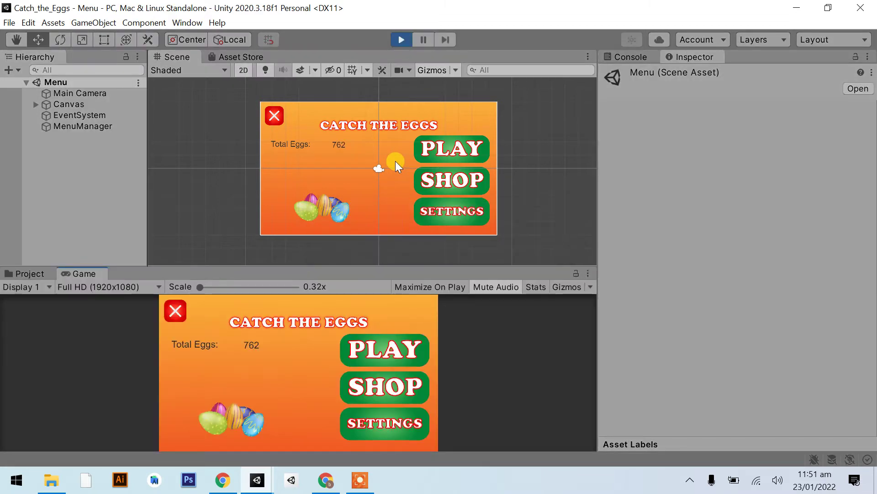
pyautogui.click(359, 475)
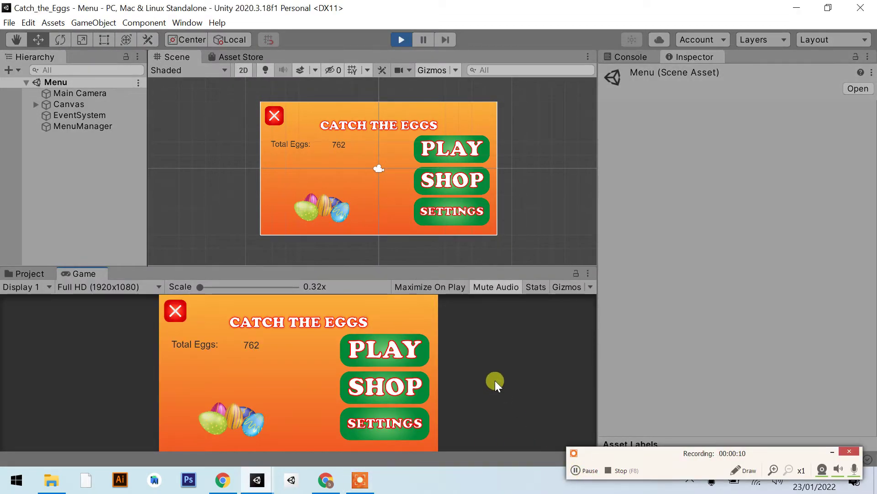
pyautogui.moveTo(612, 460); pyautogui.dragTo(617, 488)
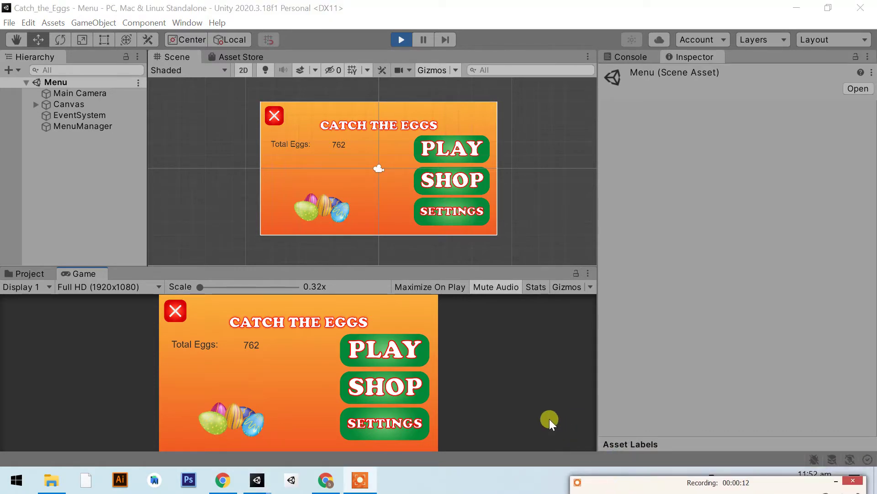
pyautogui.click(537, 410)
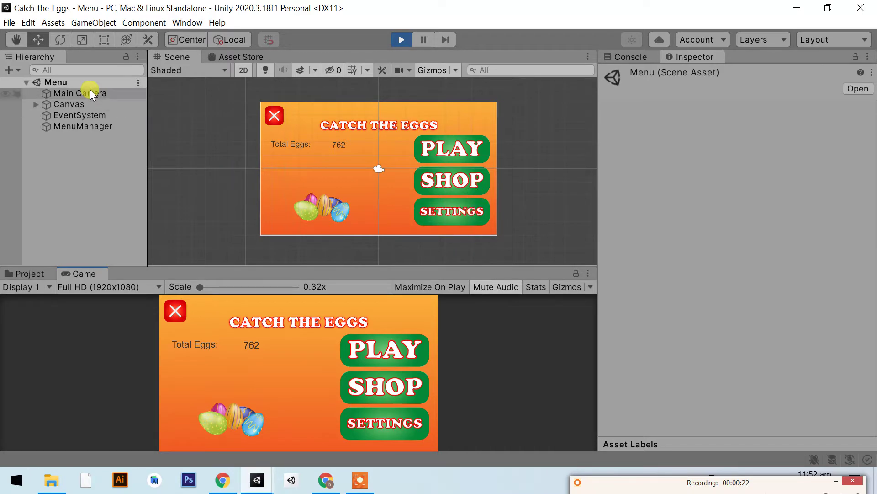
pyautogui.click(399, 43)
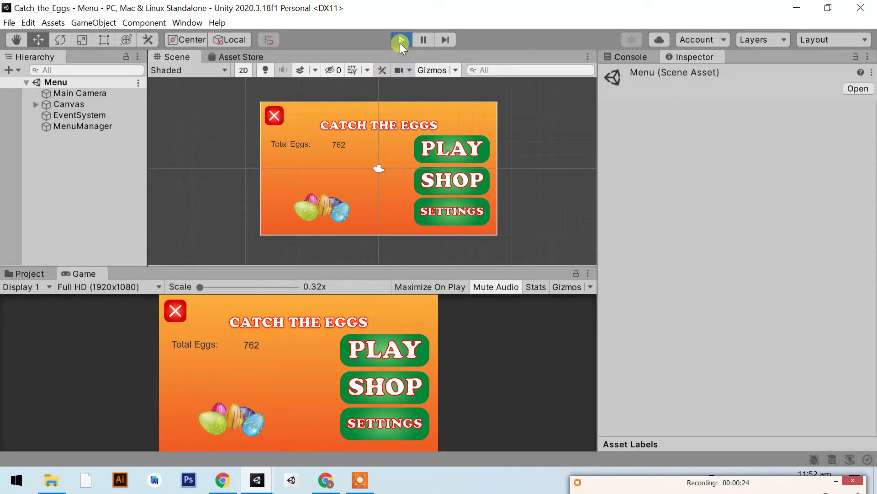
pyautogui.click(9, 23)
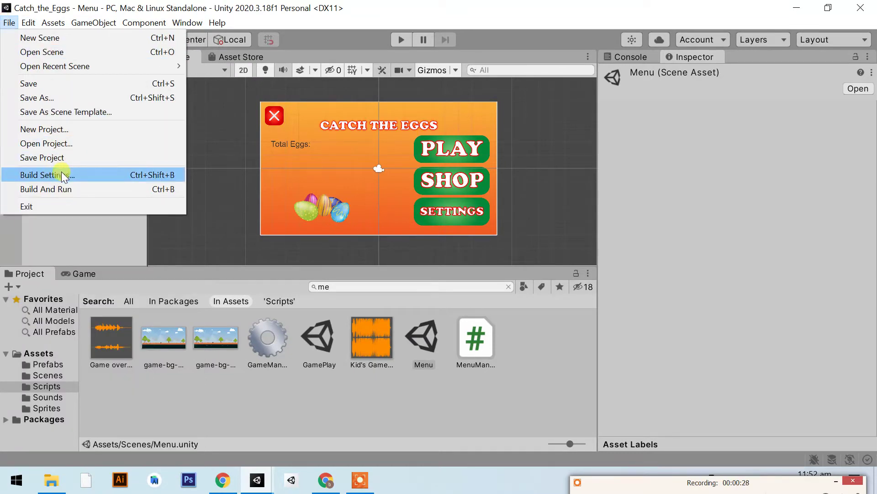
# Open Build Settings and tick both Scenes/Menu and Scenes/GamePlay under Scenes In Build.
pyautogui.click(58, 177)
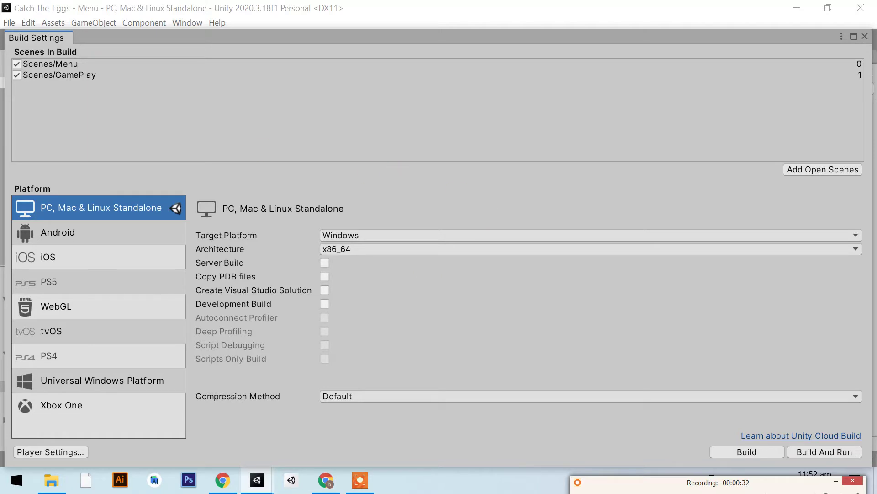
pyautogui.click(78, 64)
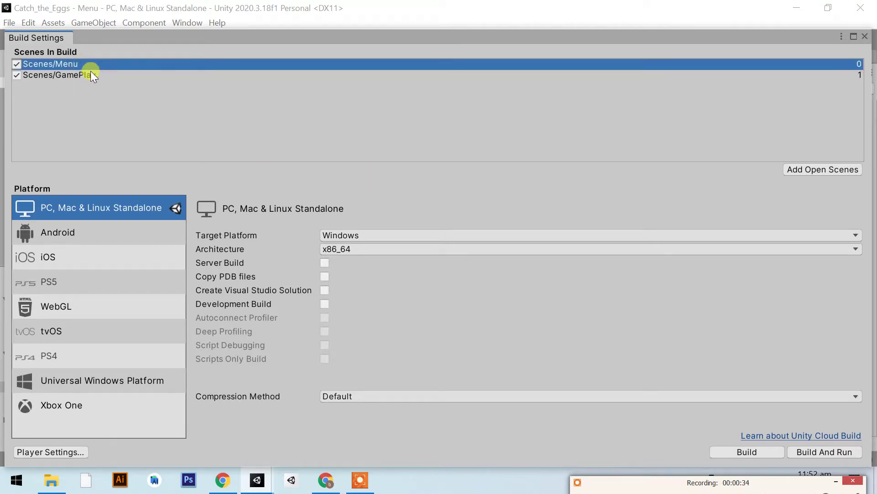
pyautogui.click(84, 76)
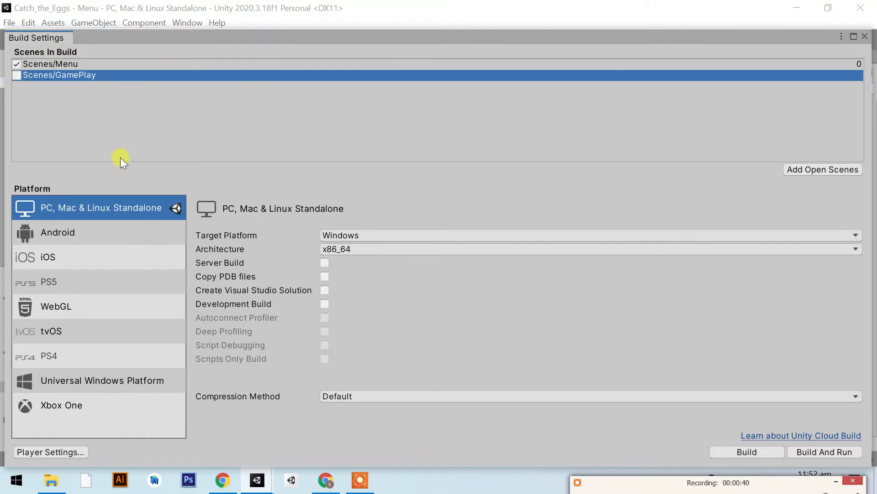
pyautogui.click(21, 75)
# In Player Settings, set Company Name to Code Lyceum and Default Icon to the egg 1 texture.
pyautogui.click(29, 452)
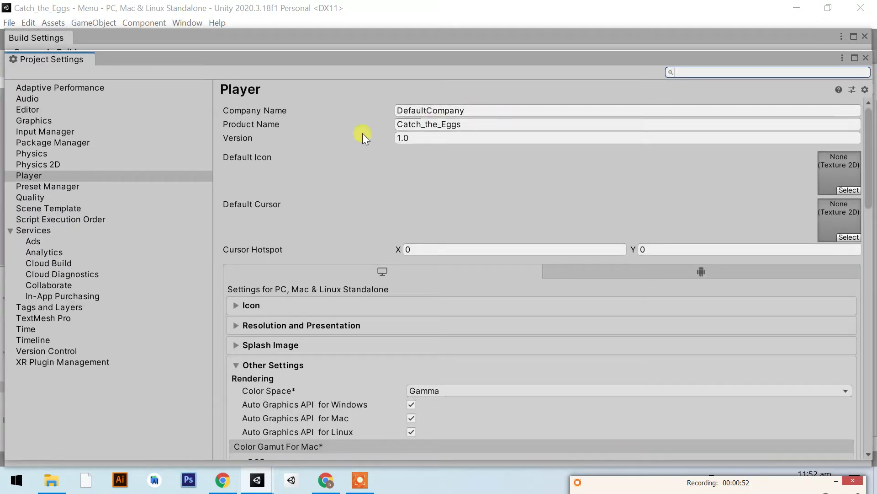
pyautogui.click(479, 110)
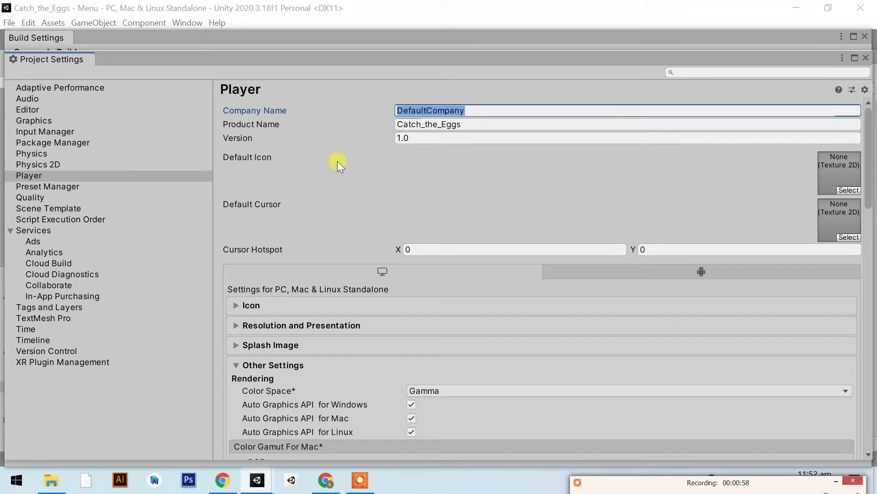
pyautogui.write('Code Lyc')
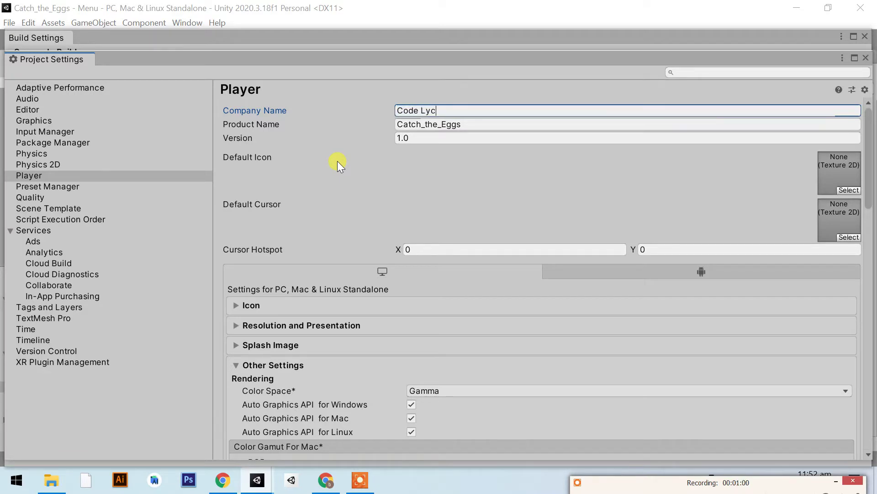
pyautogui.write('e')
pyautogui.write('um')
pyautogui.click(429, 125)
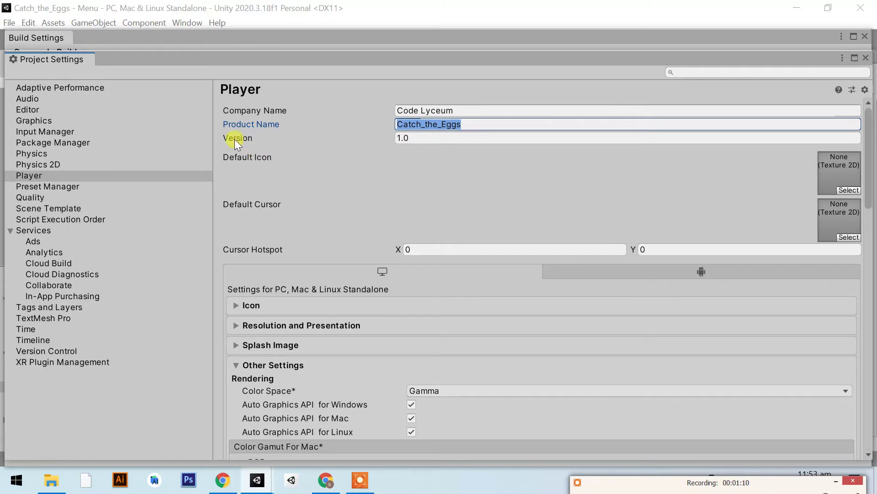
pyautogui.click(830, 205)
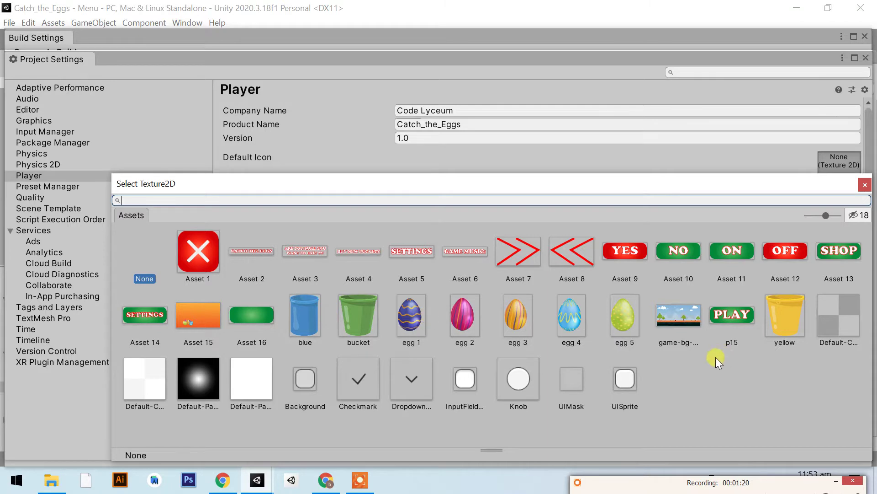
pyautogui.doubleClick(412, 328)
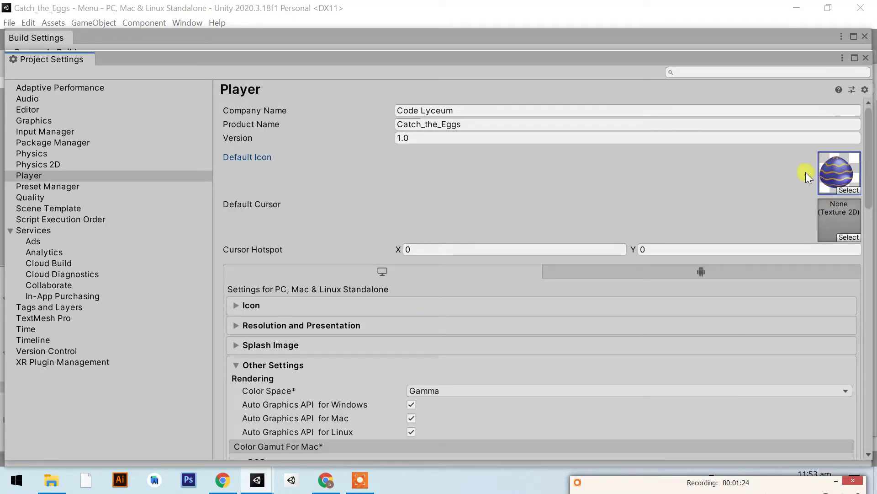
# Under Resolution and Presentation, keep Fullscreen Mode set to Fullscreen Window.
pyautogui.scroll(-2, 439, 263)
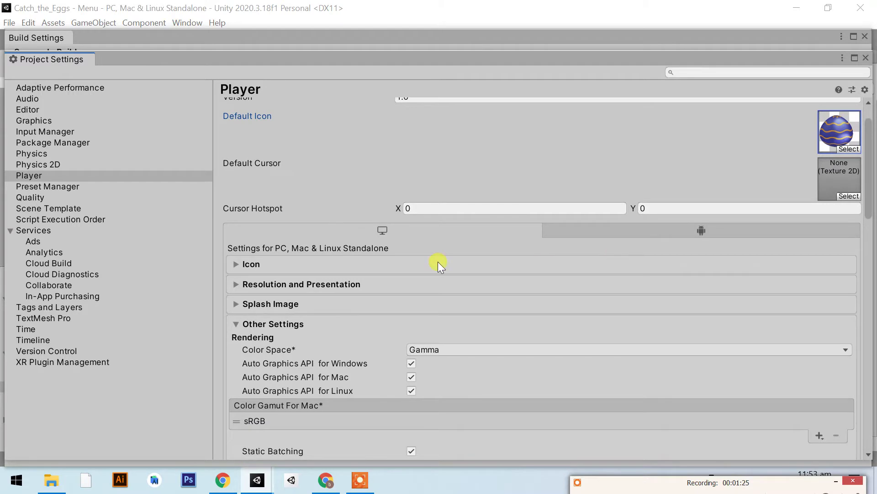
pyautogui.click(281, 282)
pyautogui.scroll(-2, 284, 276)
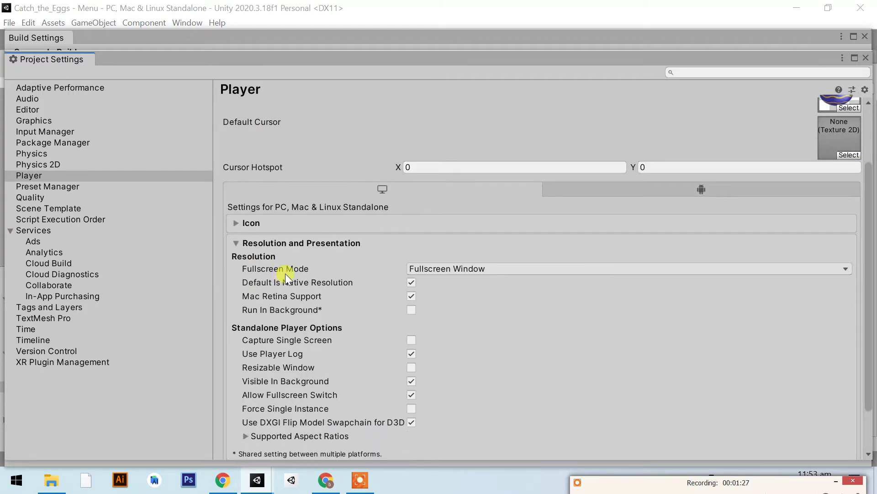
pyautogui.click(451, 270)
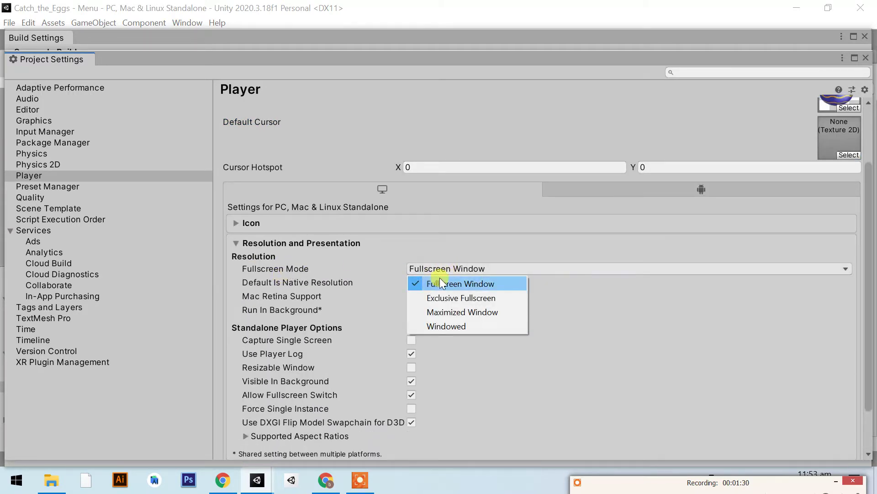
pyautogui.click(462, 266)
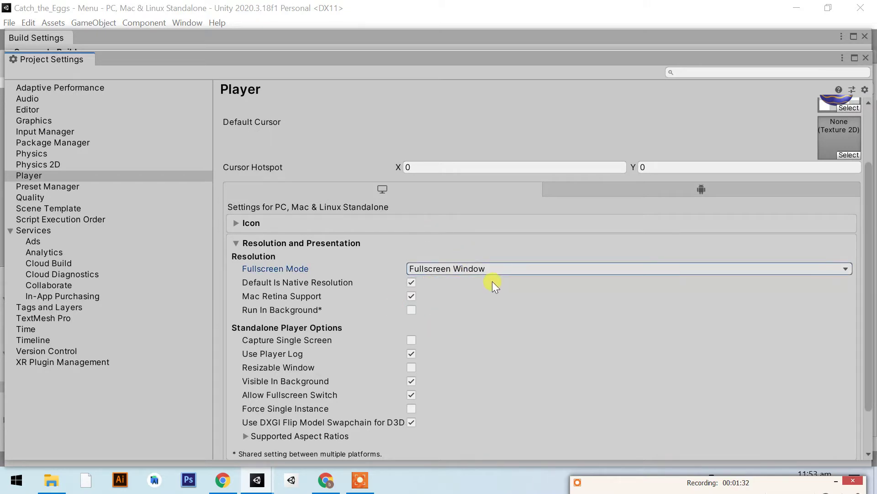
# Expand Splash Image and review its Light on Dark, Dolly and Unity Logo Below settings.
pyautogui.scroll(-2, 478, 293)
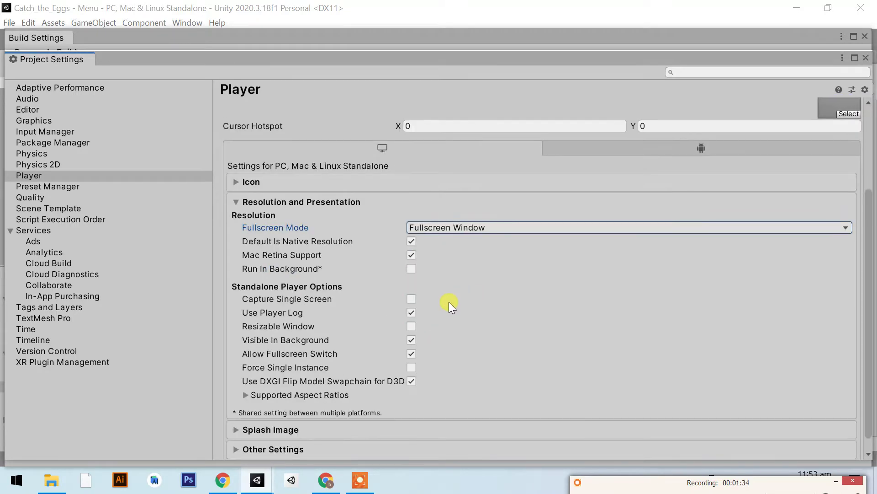
pyautogui.scroll(-1, 456, 335)
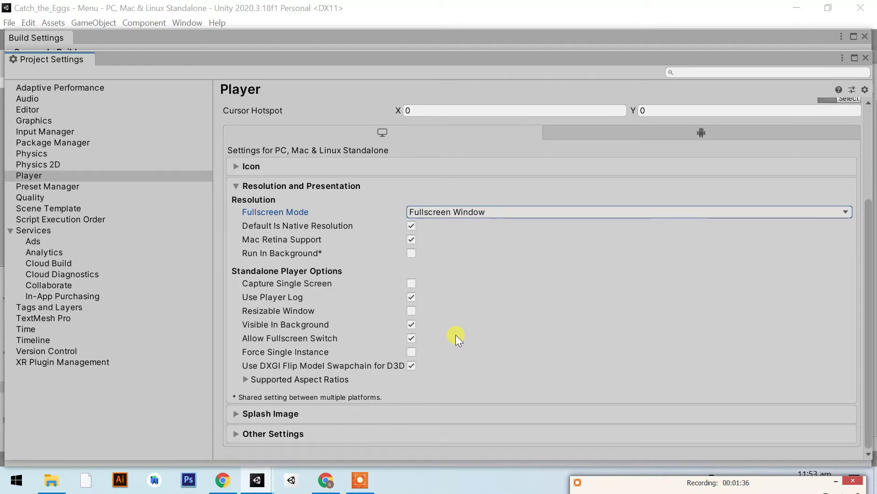
pyautogui.click(350, 416)
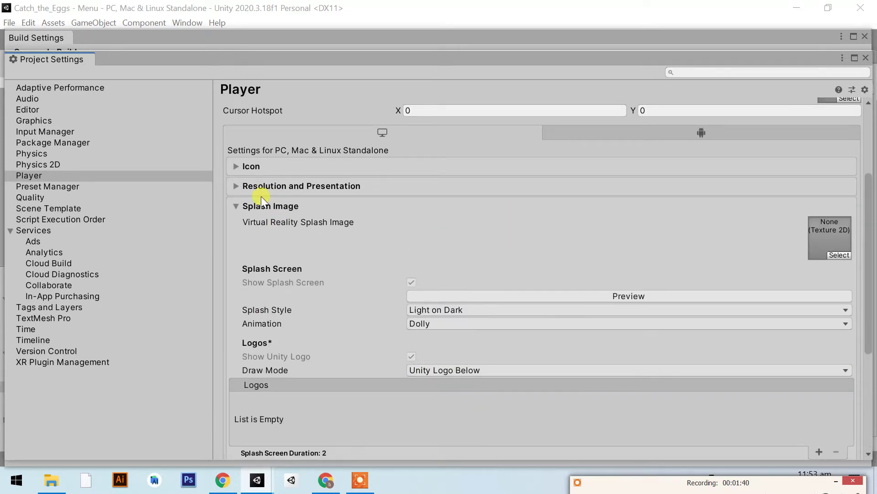
pyautogui.scroll(-4, 438, 249)
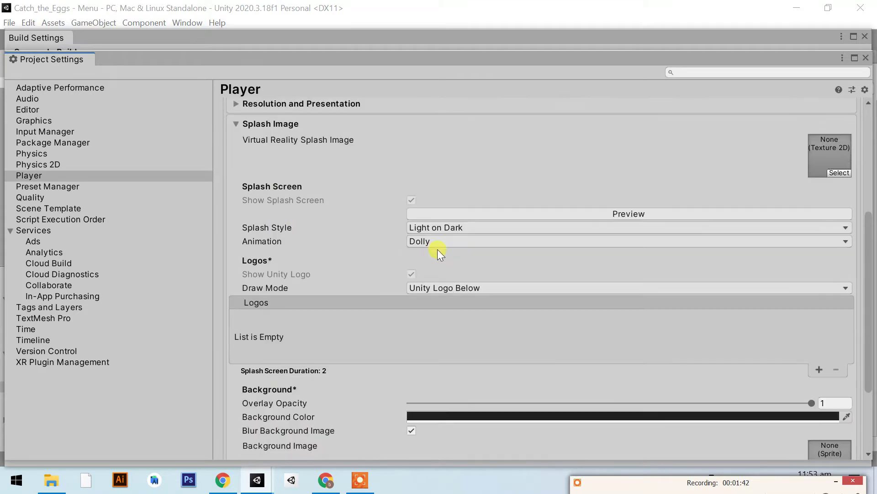
pyautogui.scroll(-5, 437, 249)
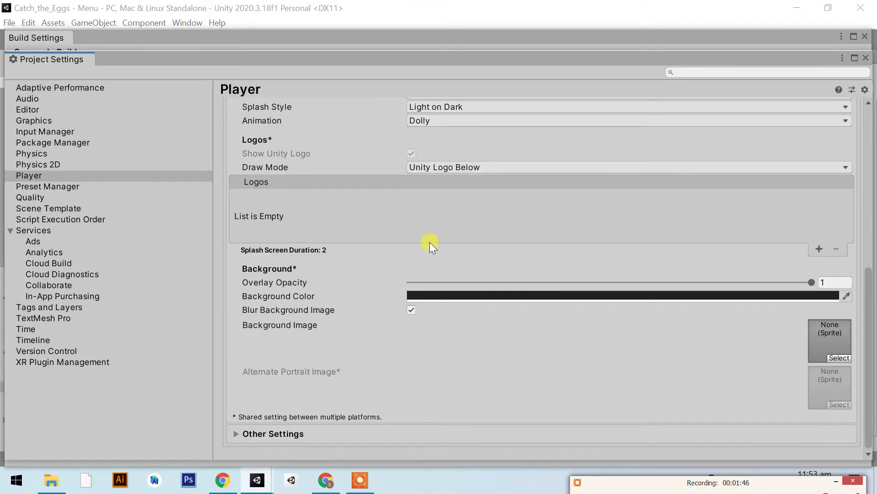
pyautogui.scroll(4, 429, 242)
pyautogui.scroll(4, 306, 155)
pyautogui.scroll(-1, 311, 210)
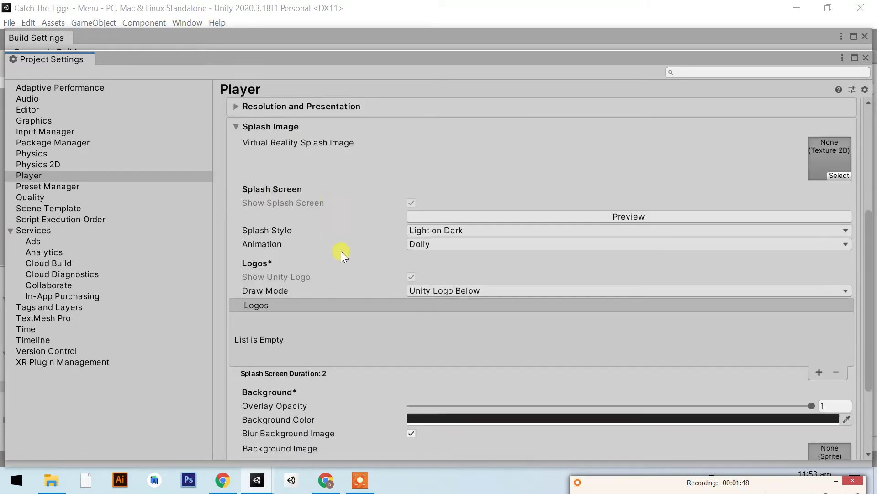
pyautogui.scroll(-2, 379, 292)
pyautogui.scroll(-1, 347, 347)
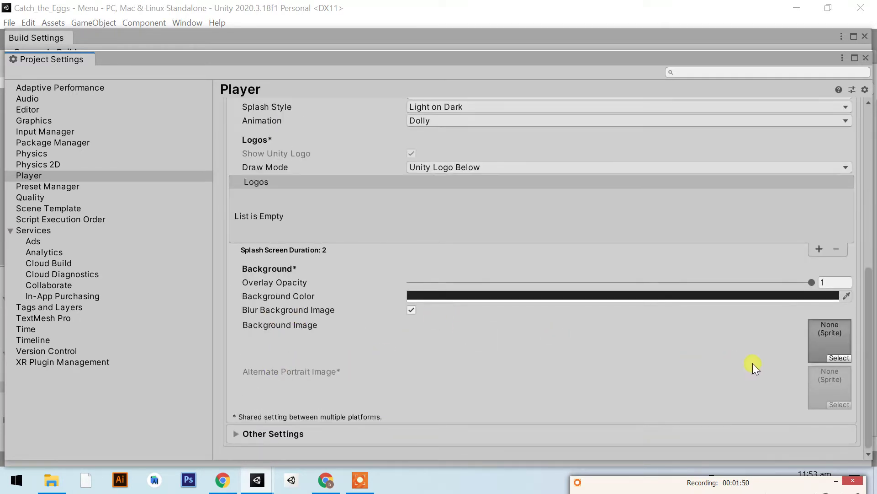
# Set the splash Background Image to the Asset 15 sprite, leaving the Logos list empty.
pyautogui.click(828, 356)
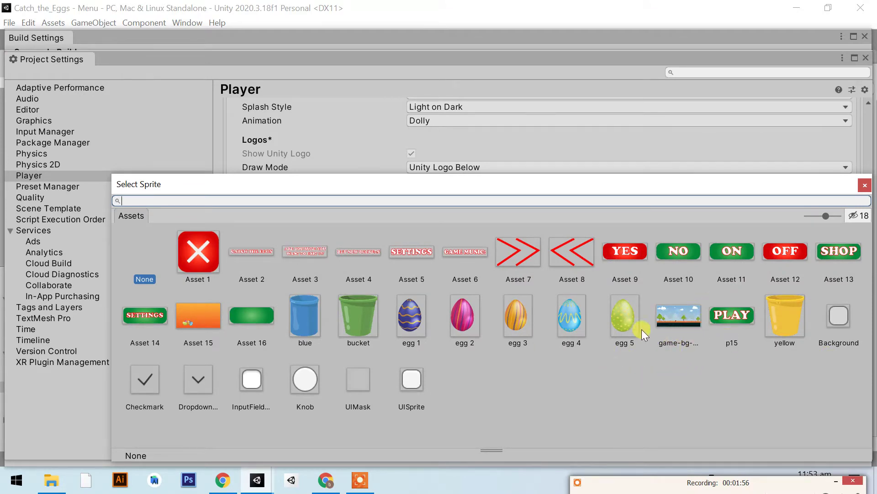
pyautogui.click(865, 185)
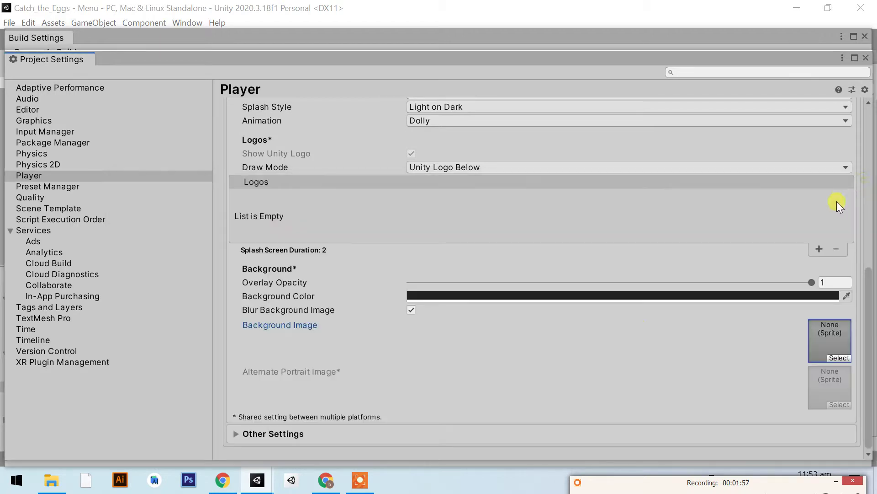
pyautogui.click(831, 357)
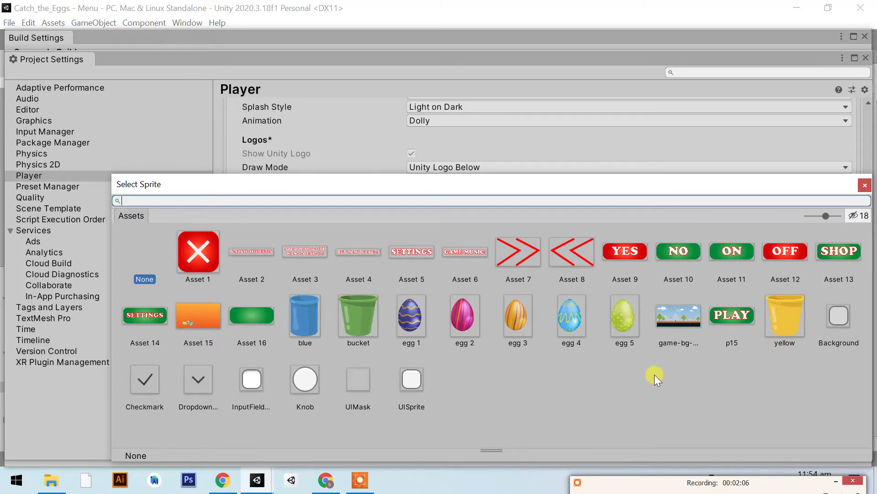
pyautogui.click(865, 185)
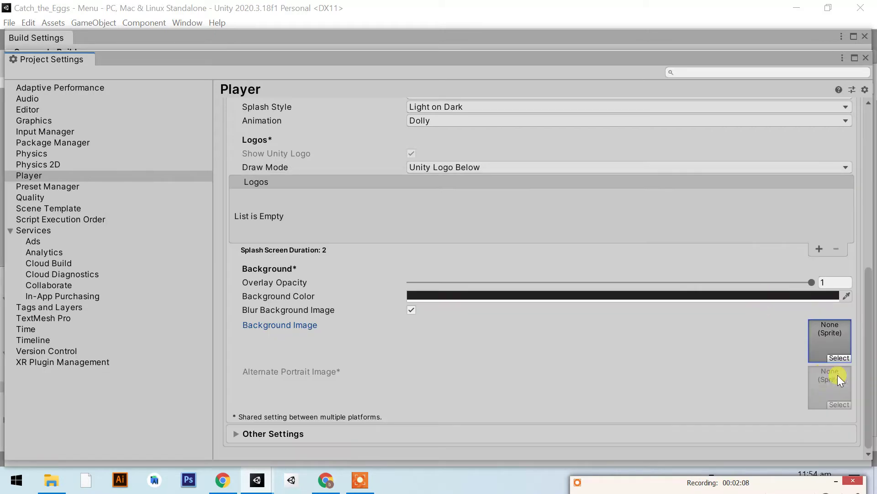
pyautogui.click(843, 354)
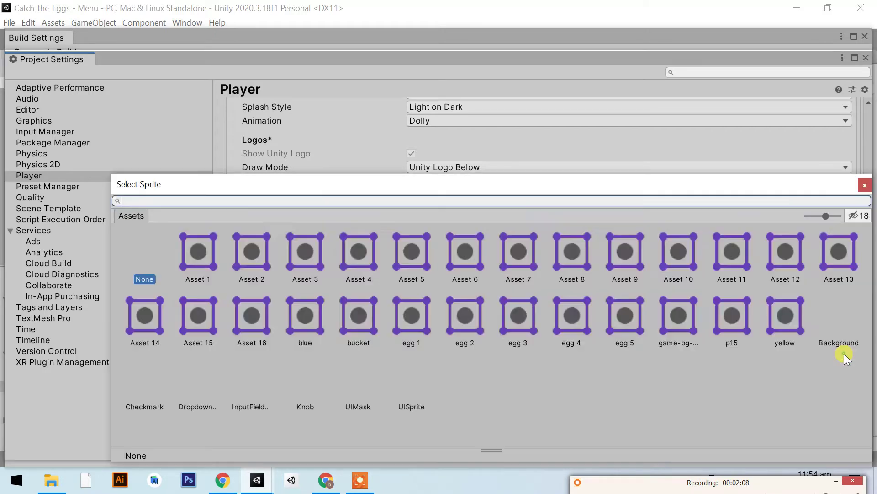
pyautogui.doubleClick(207, 317)
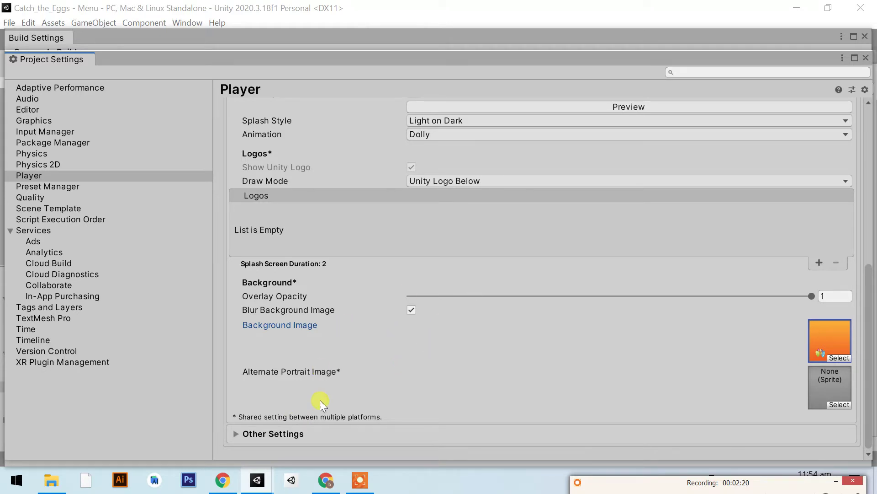
pyautogui.click(820, 264)
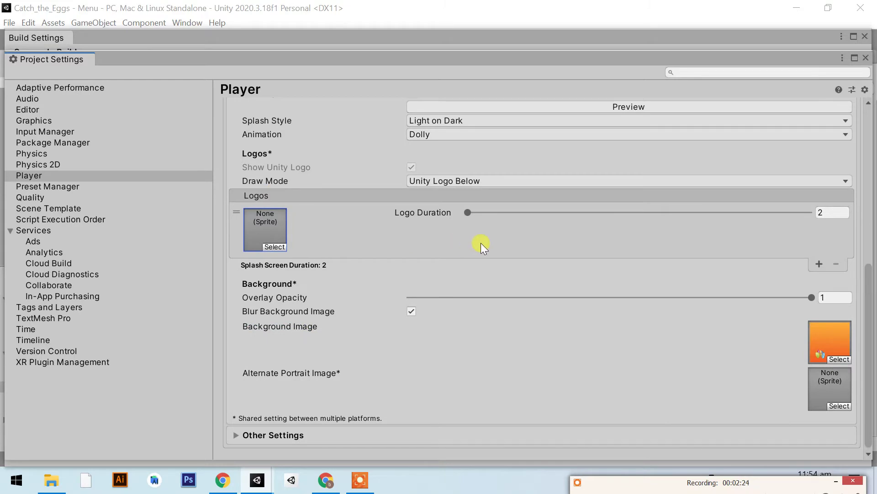
pyautogui.hotkey('ctrl', 'z')
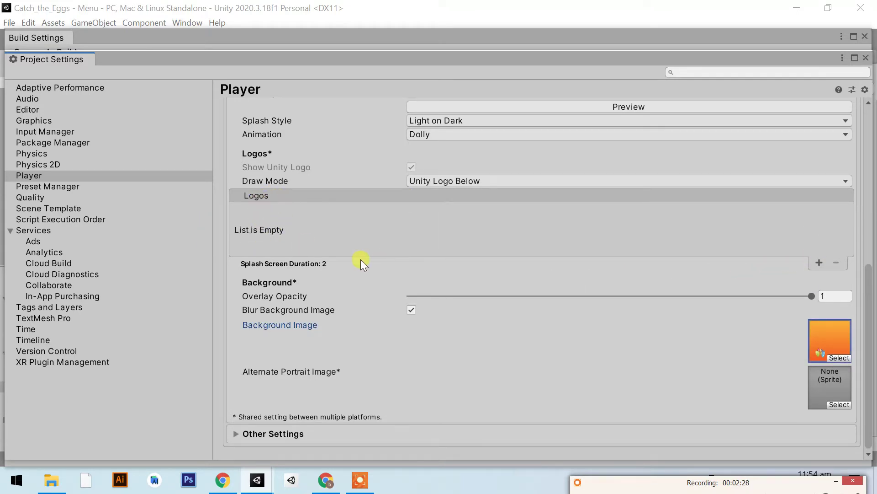
# Clear the Background Image to None and add Asset 15 as a splash logo at 2 seconds.
pyautogui.click(846, 360)
pyautogui.doubleClick(146, 263)
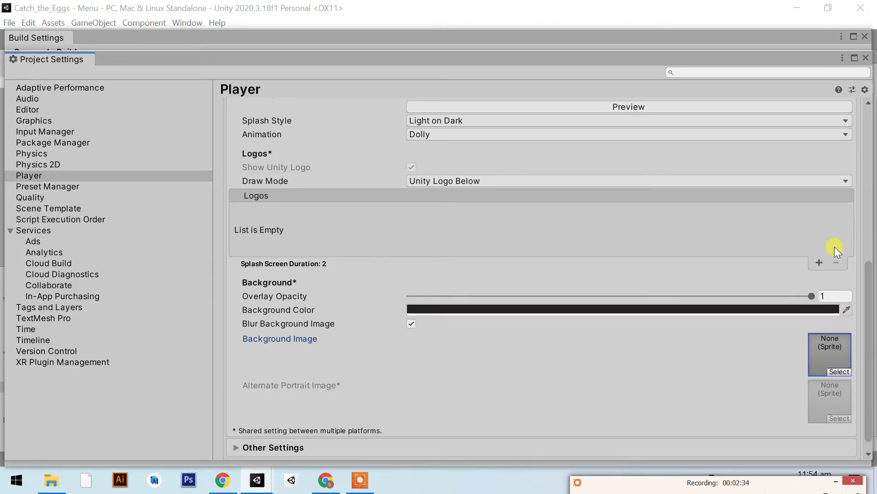
pyautogui.click(819, 262)
pyautogui.click(287, 245)
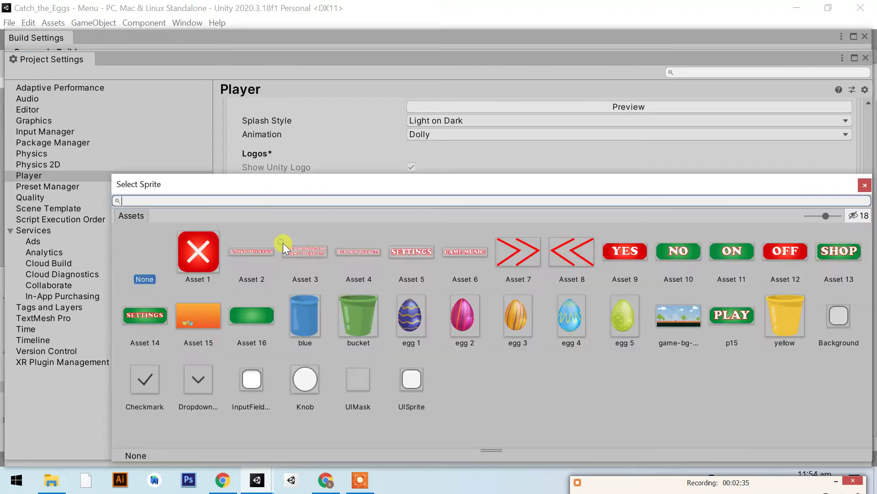
pyautogui.doubleClick(211, 322)
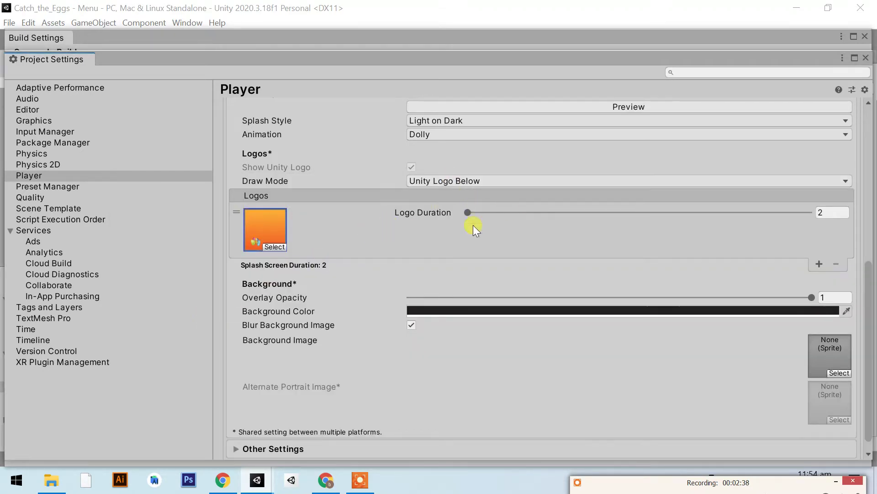
pyautogui.moveTo(467, 212); pyautogui.dragTo(405, 243)
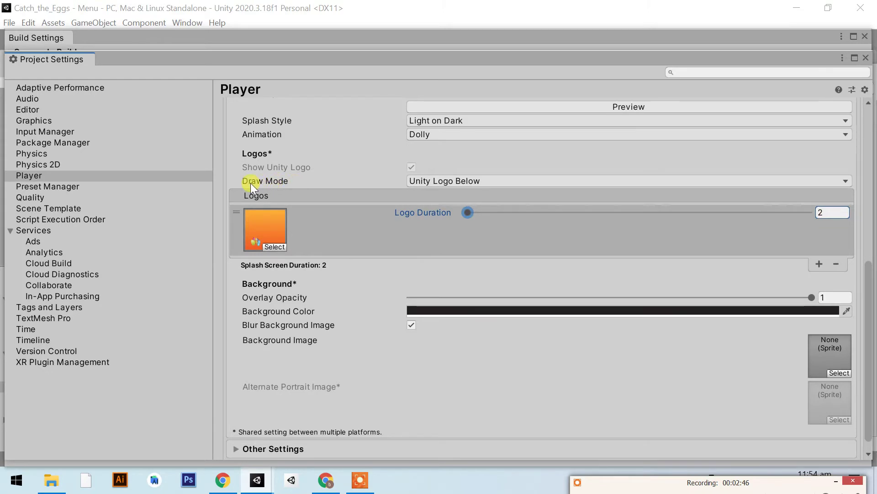
# Try All Sequential draw mode and reorder the logos, then restore Unity Logo Below.
pyautogui.click(458, 181)
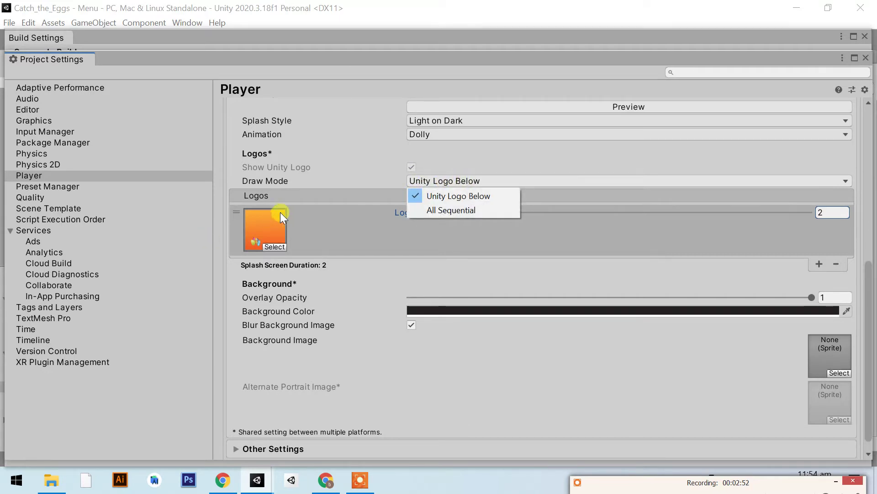
pyautogui.click(435, 214)
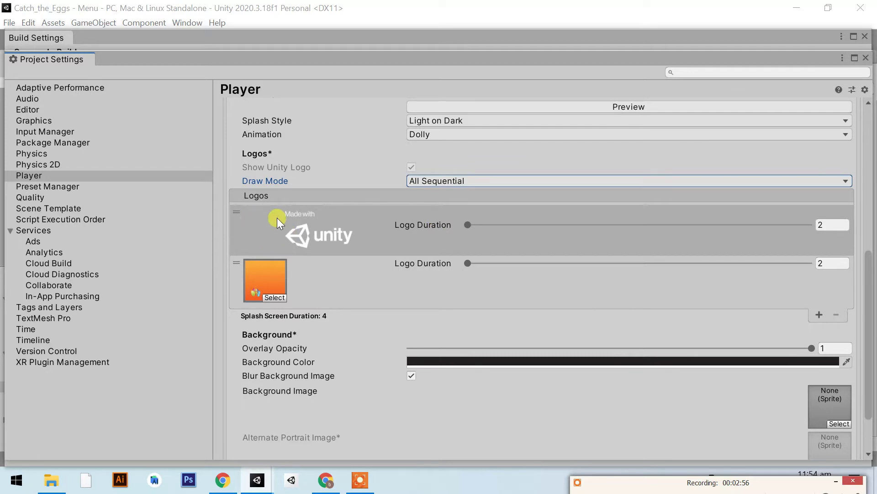
pyautogui.click(292, 212)
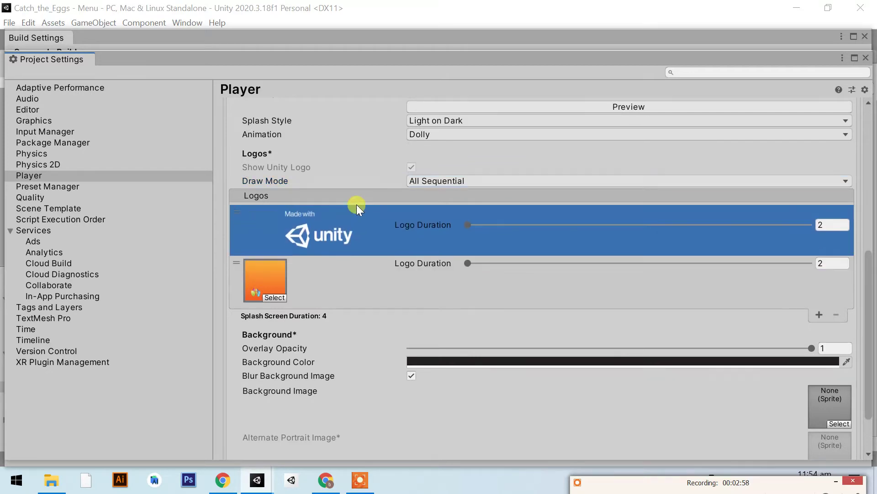
pyautogui.moveTo(326, 256); pyautogui.dragTo(293, 317)
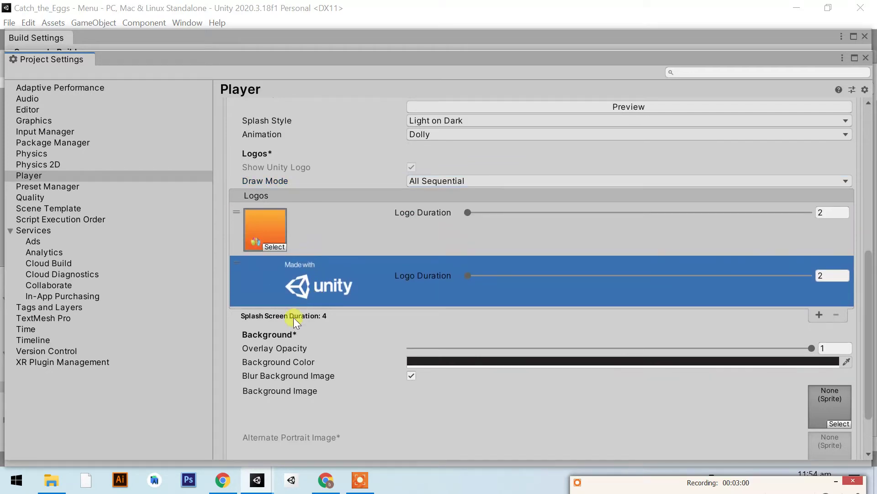
pyautogui.click(302, 234)
pyautogui.click(446, 181)
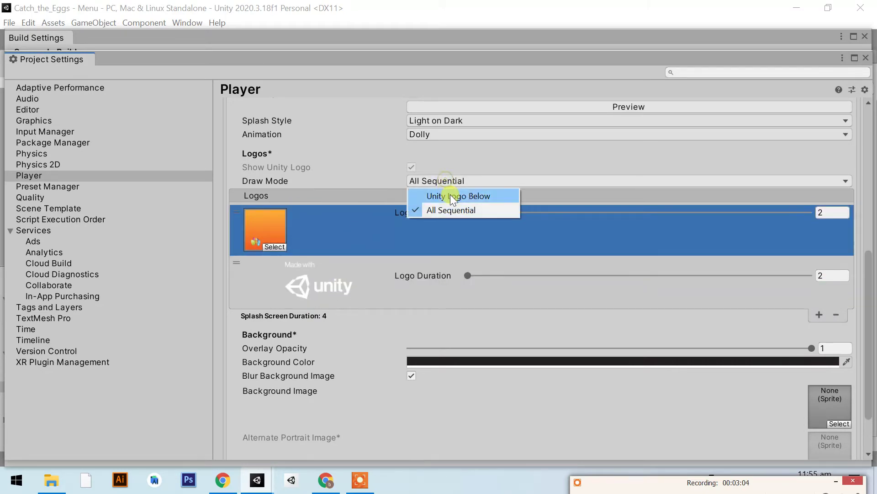
pyautogui.click(450, 195)
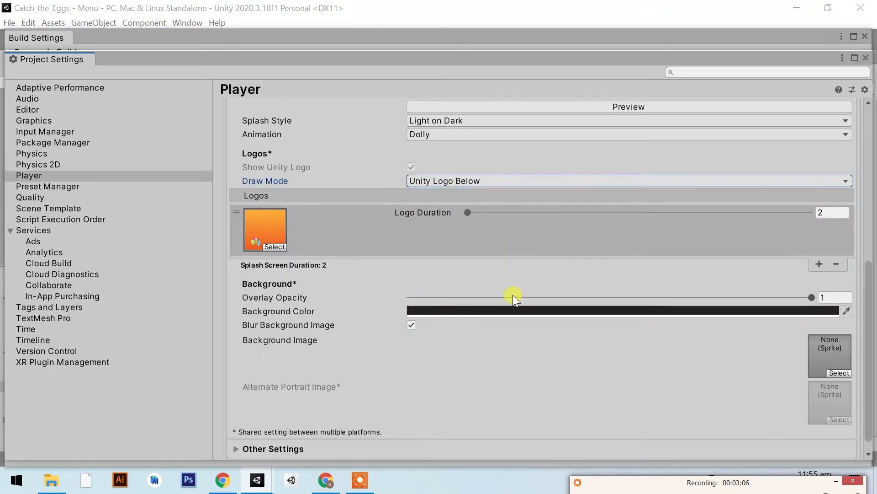
# Expand Other Settings and scroll down to the Mac App Store Options.
pyautogui.scroll(-1, 480, 315)
pyautogui.click(284, 433)
pyautogui.scroll(-5, 466, 309)
pyautogui.scroll(-3, 487, 301)
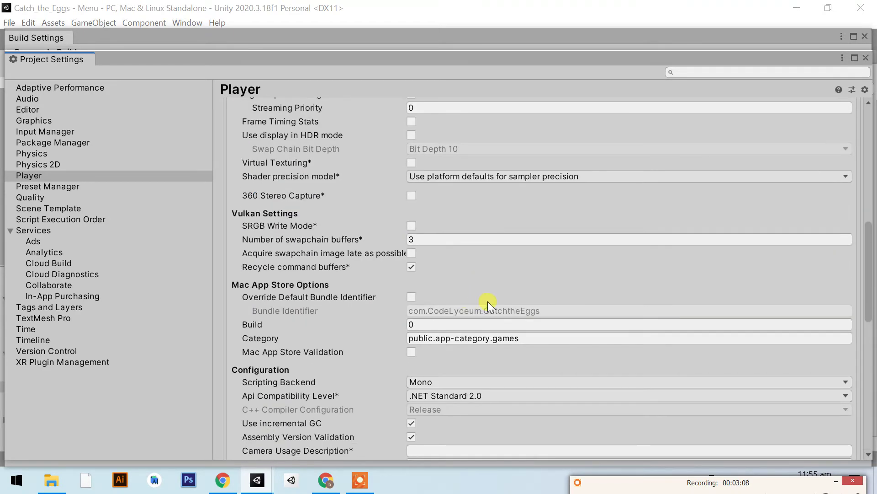
pyautogui.scroll(3, 491, 295)
pyautogui.scroll(2, 489, 295)
pyautogui.scroll(3, 488, 293)
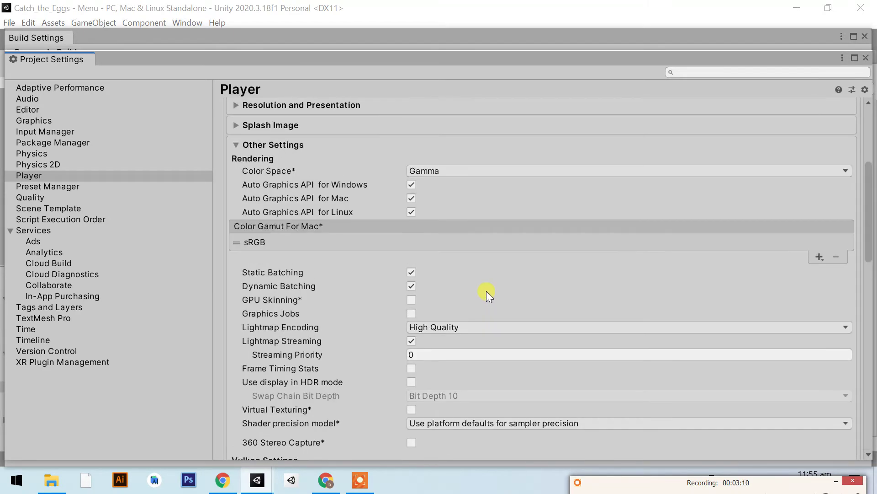
pyautogui.scroll(-5, 487, 291)
pyautogui.scroll(-8, 536, 300)
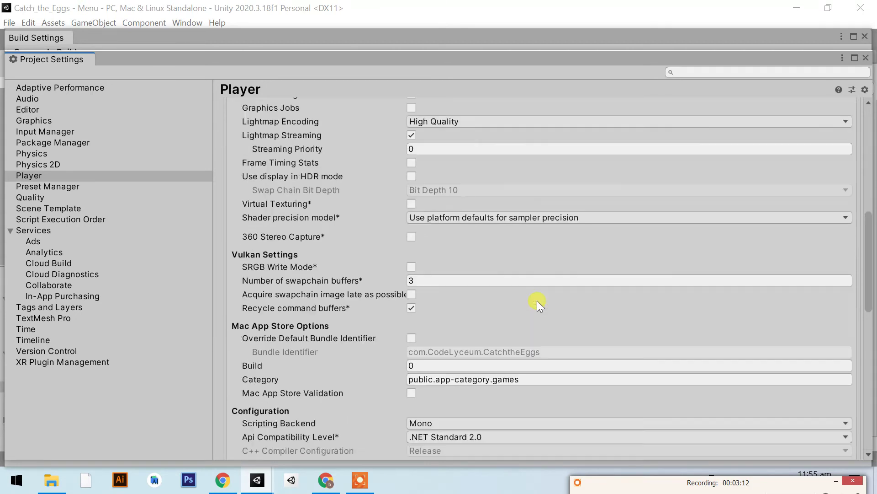
pyautogui.scroll(-2, 462, 326)
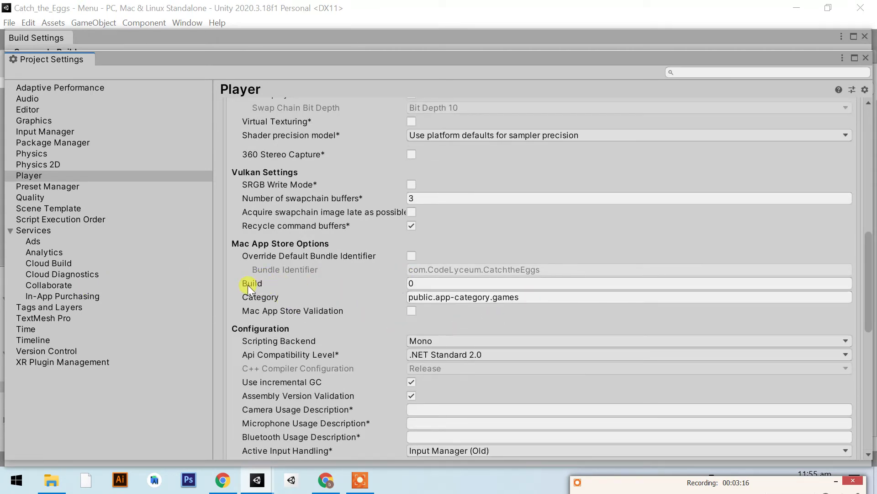
# Enter 1 as the Mac App Store Build number.
pyautogui.click(469, 283)
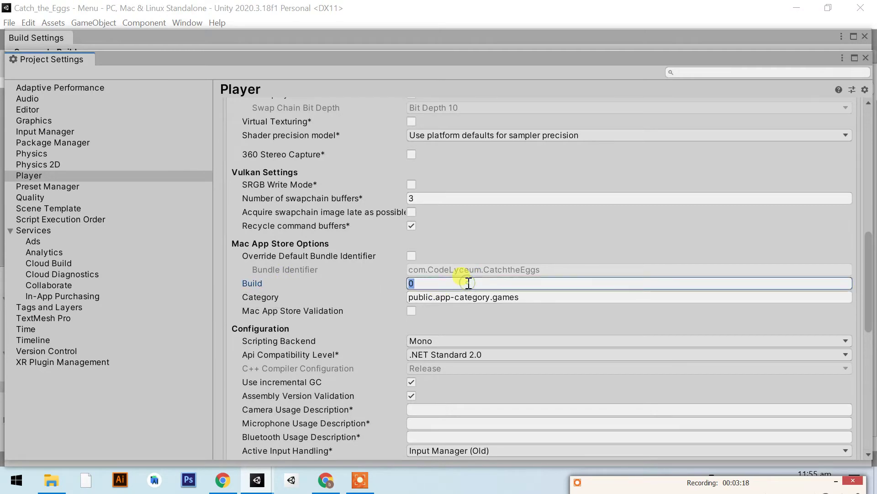
pyautogui.write('1')
pyautogui.doubleClick(410, 280)
pyautogui.click(430, 269)
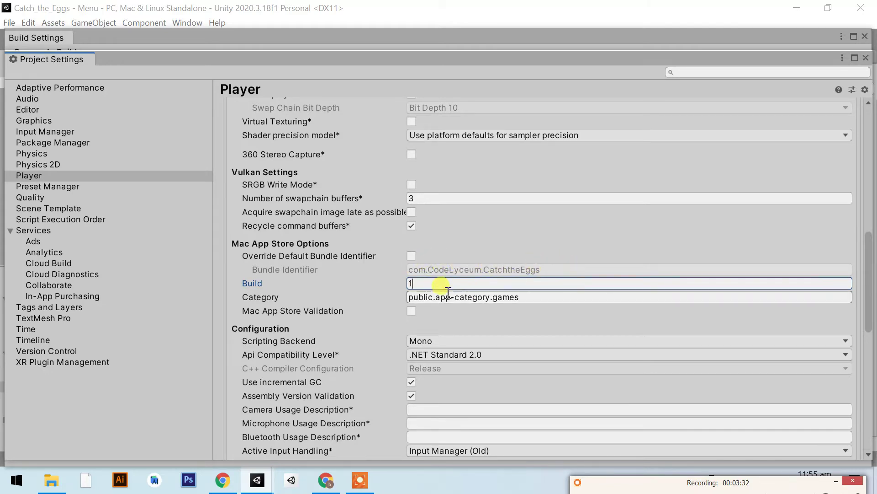
pyautogui.scroll(3, 542, 265)
pyautogui.scroll(4, 542, 265)
pyautogui.scroll(-5, 542, 265)
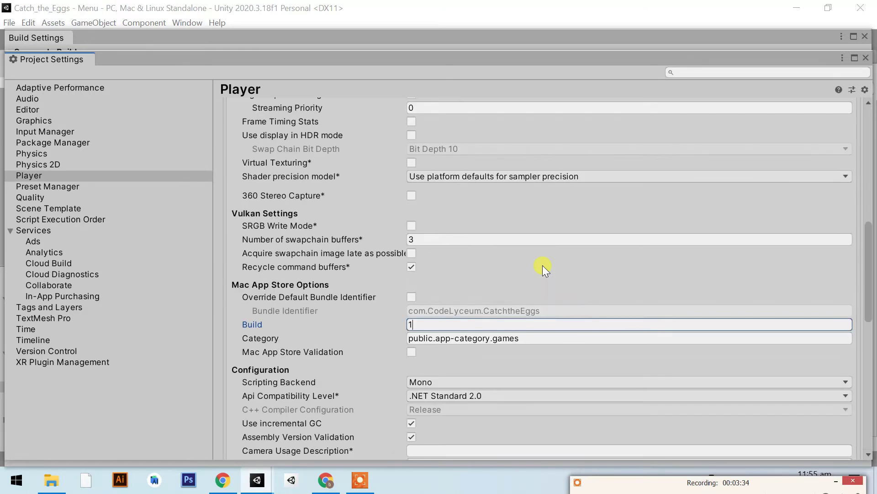
pyautogui.scroll(-5, 542, 265)
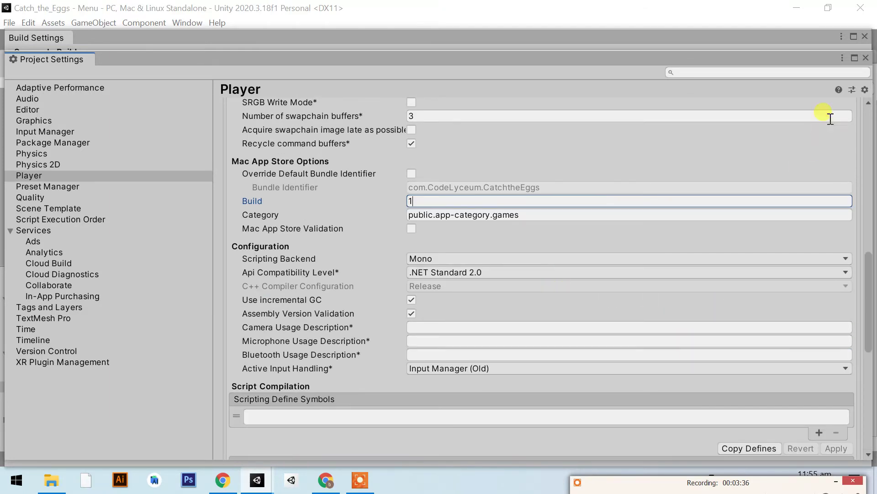
# Return to Build Settings, start Build And Run, and browse to the Desktop.
pyautogui.click(865, 58)
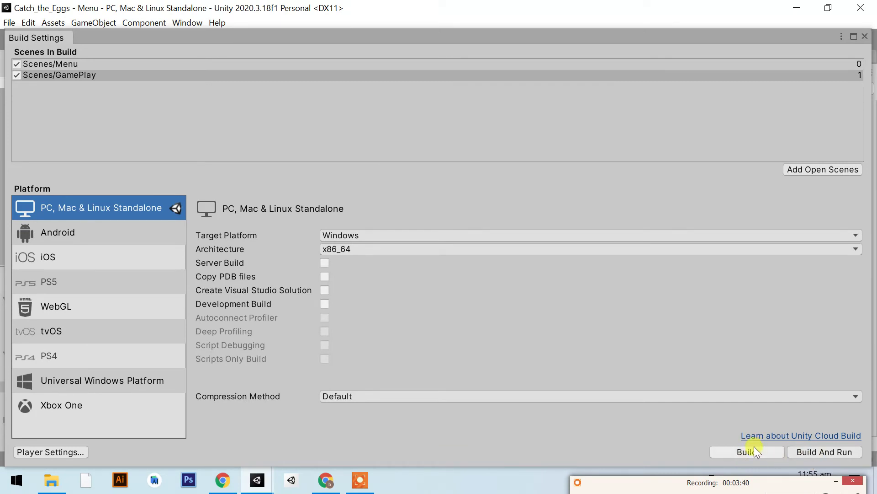
pyautogui.click(795, 450)
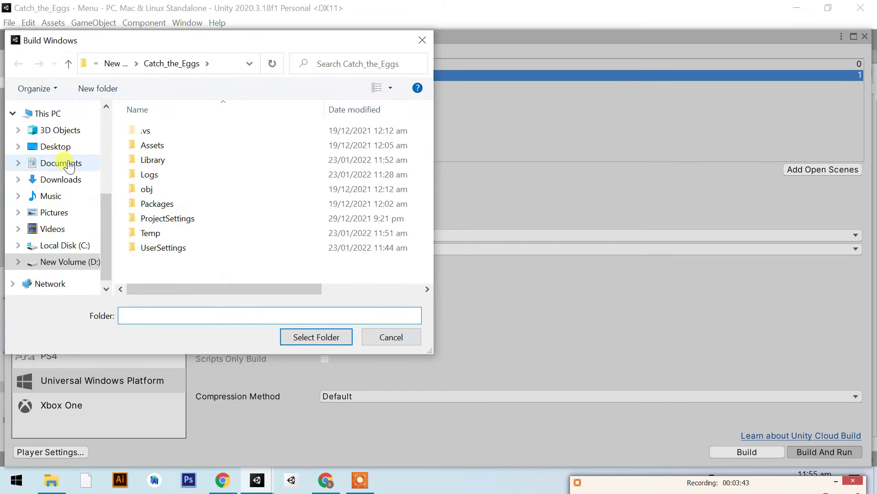
pyautogui.click(84, 147)
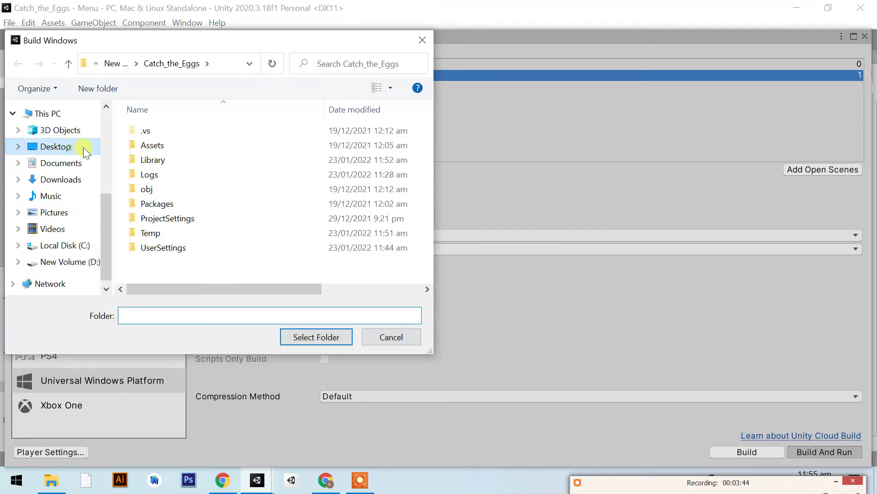
pyautogui.scroll(-5, 228, 210)
pyautogui.scroll(-2, 247, 221)
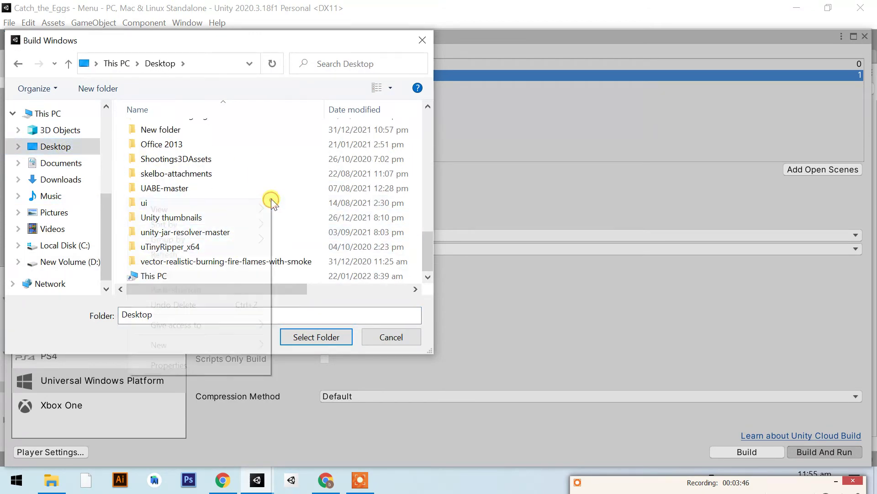
# Create a new Desktop folder named cte and select it as the build destination.
pyautogui.rightClick(269, 200)
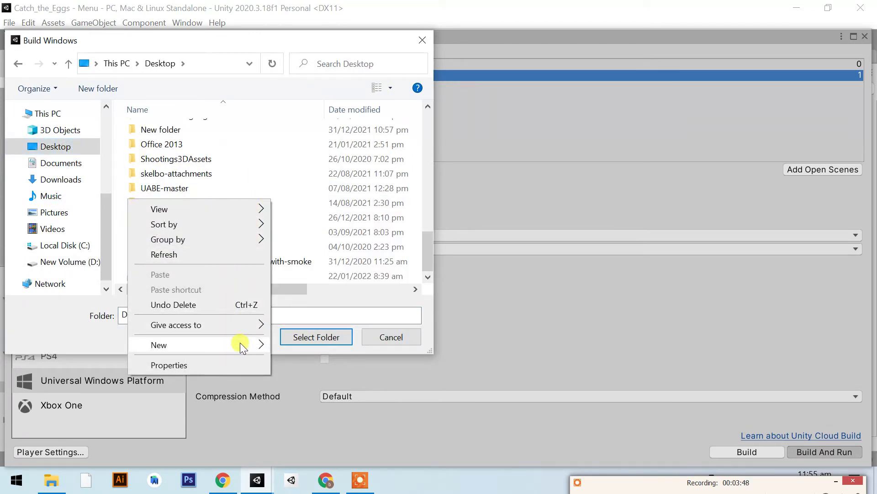
pyautogui.moveTo(239, 345)
pyautogui.click(304, 143)
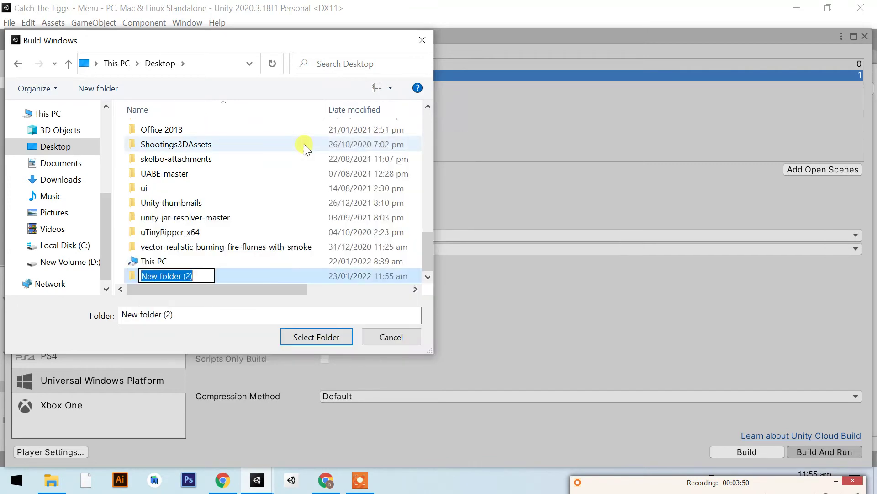
pyautogui.write('cte')
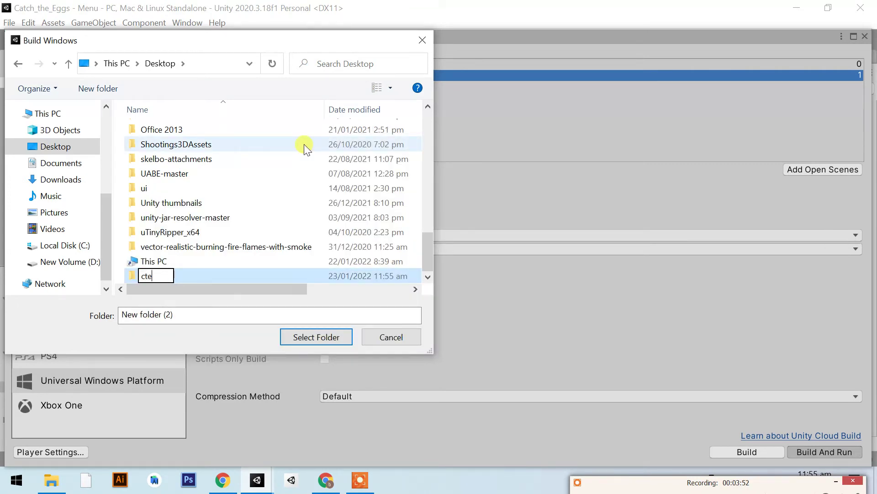
pyautogui.click(296, 338)
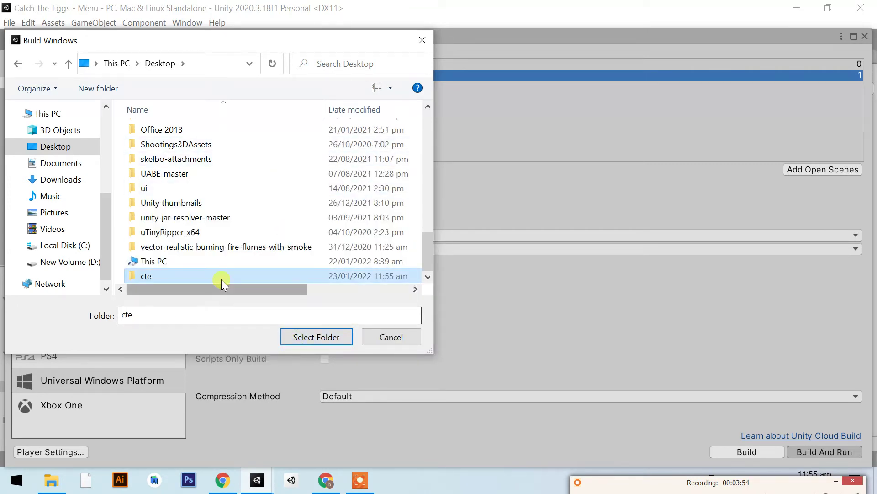
pyautogui.click(292, 335)
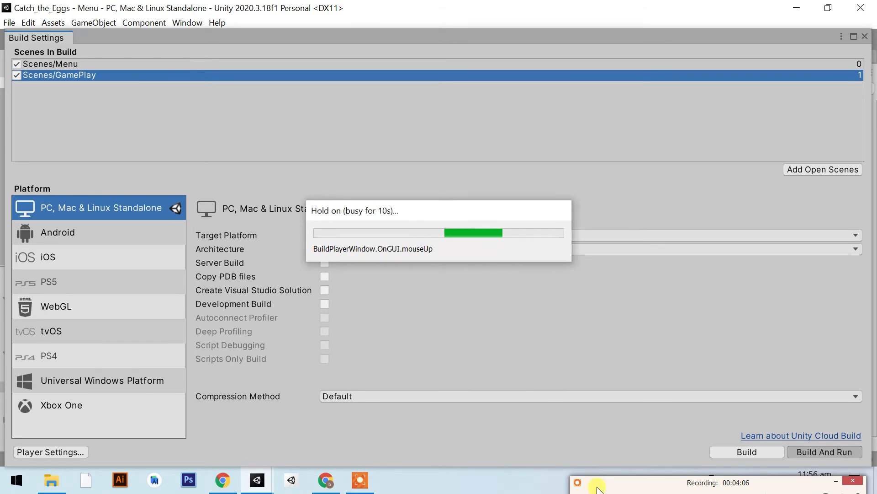
# Wait for the build to finish, then close the Build Settings window as the game launches.
pyautogui.moveTo(605, 474)
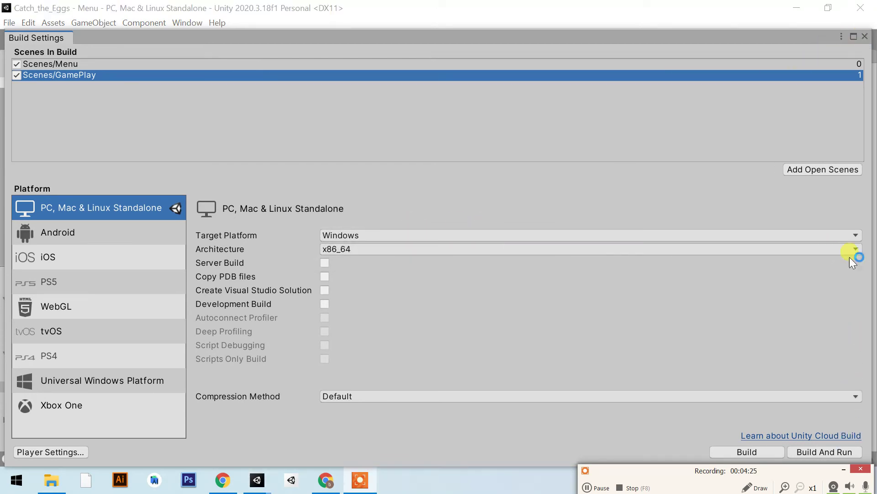
pyautogui.click(865, 36)
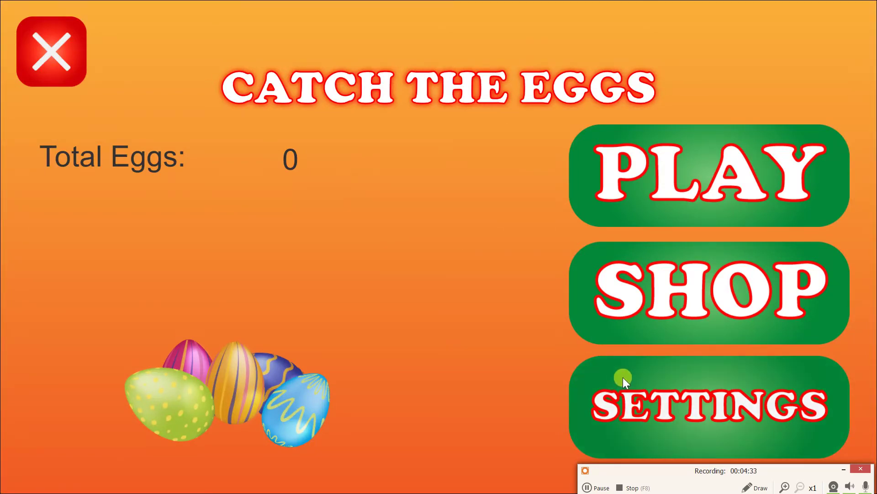
# Turn the game music OFF in Settings, then exit the game and confirm YES.
pyautogui.click(653, 379)
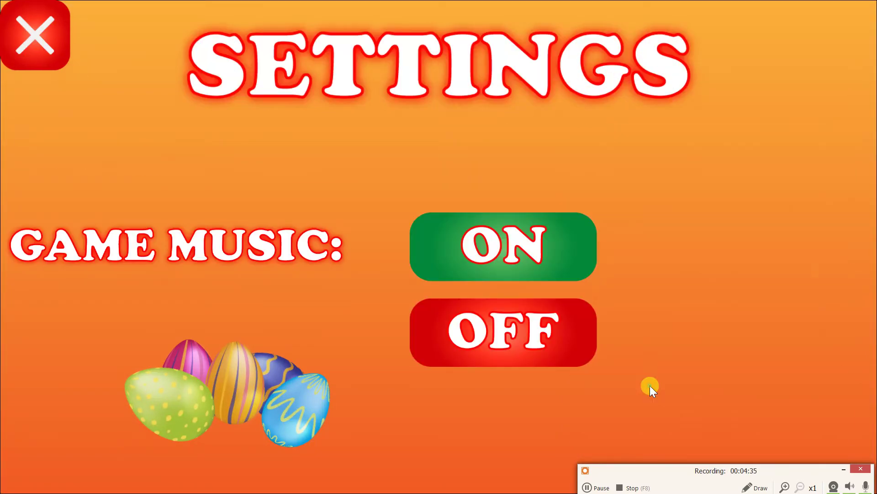
pyautogui.click(540, 361)
pyautogui.click(35, 35)
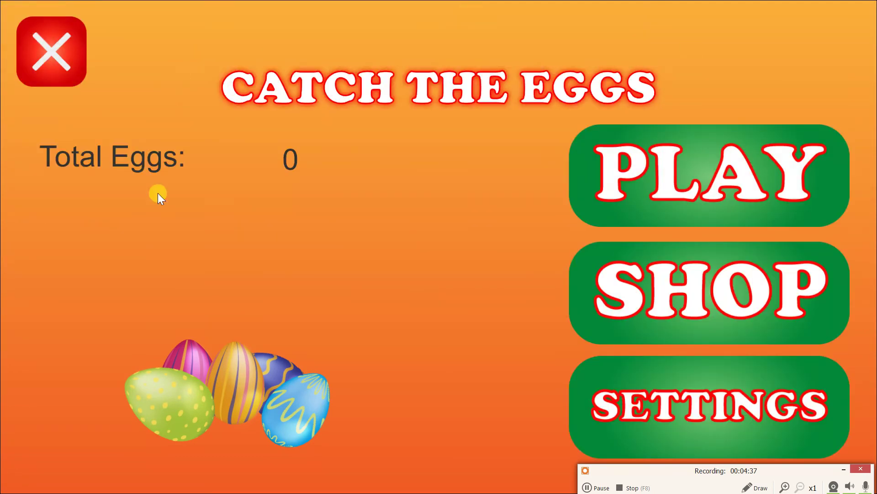
pyautogui.click(49, 54)
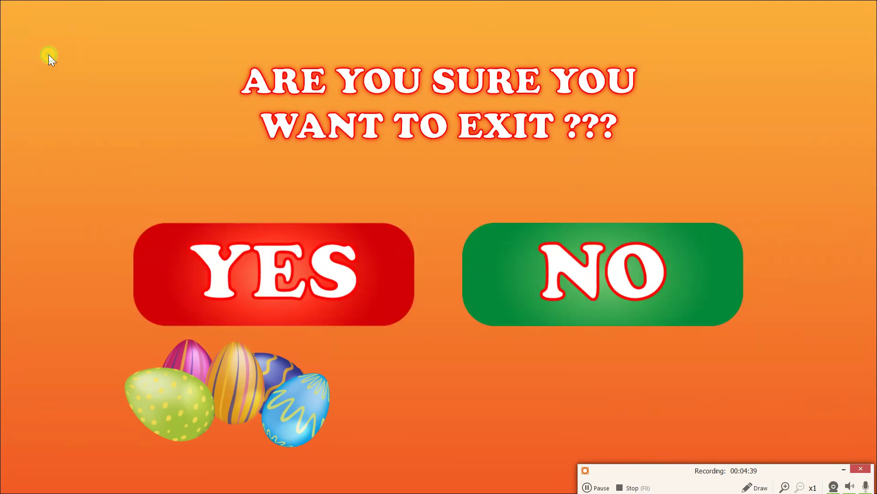
pyautogui.click(343, 284)
# Minimize Unity and open the desktop cte folder holding the built Catch_the_Eggs application.
pyautogui.click(795, 6)
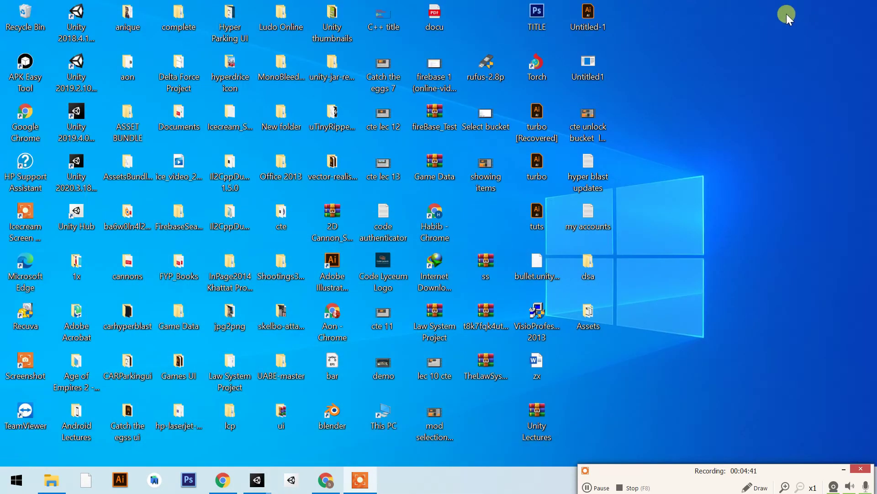
pyautogui.click(766, 54)
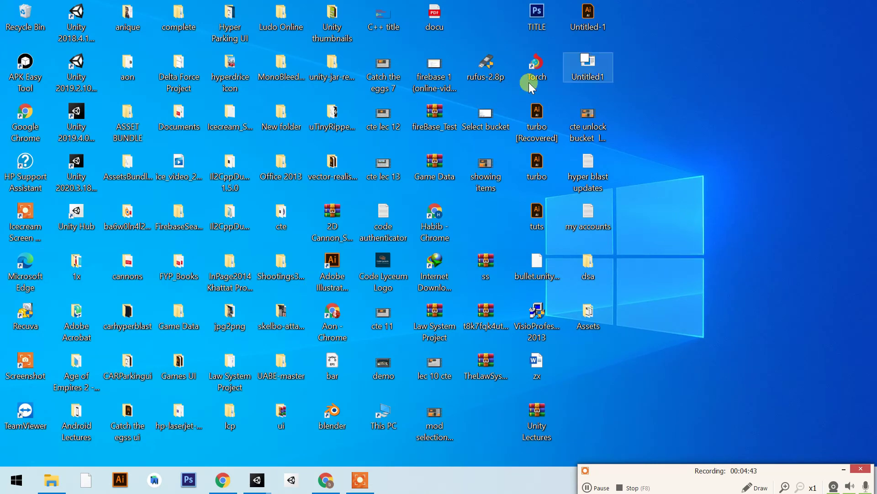
pyautogui.doubleClick(281, 219)
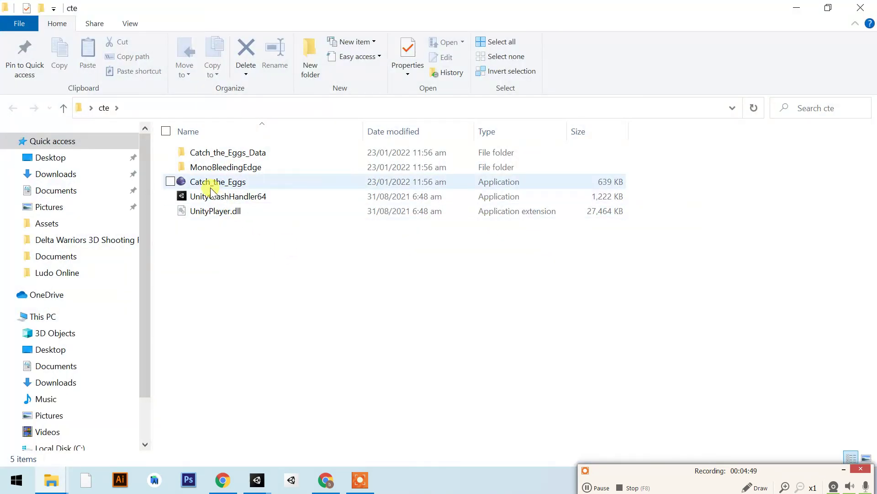
pyautogui.click(195, 188)
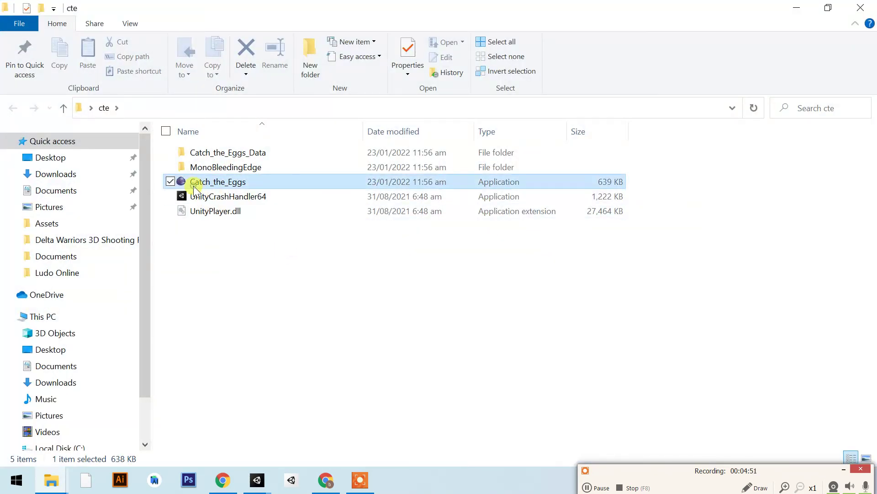
pyautogui.click(255, 265)
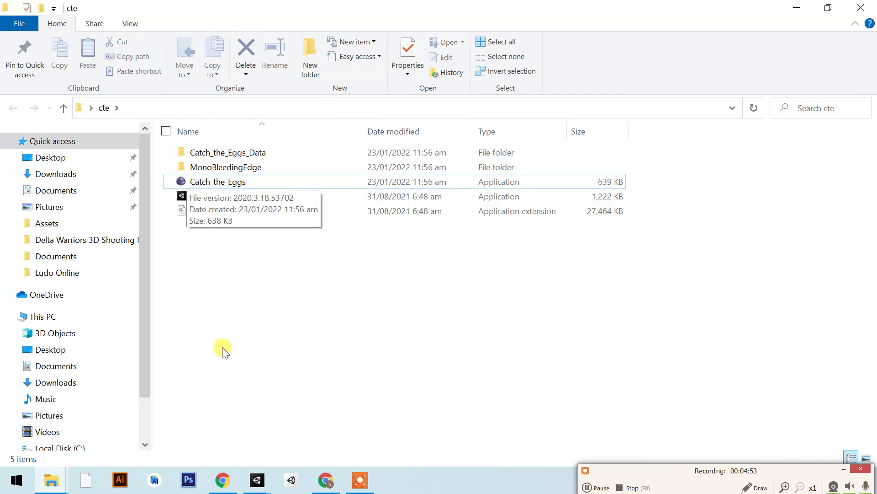
pyautogui.hotkey('alt', 'Tab')
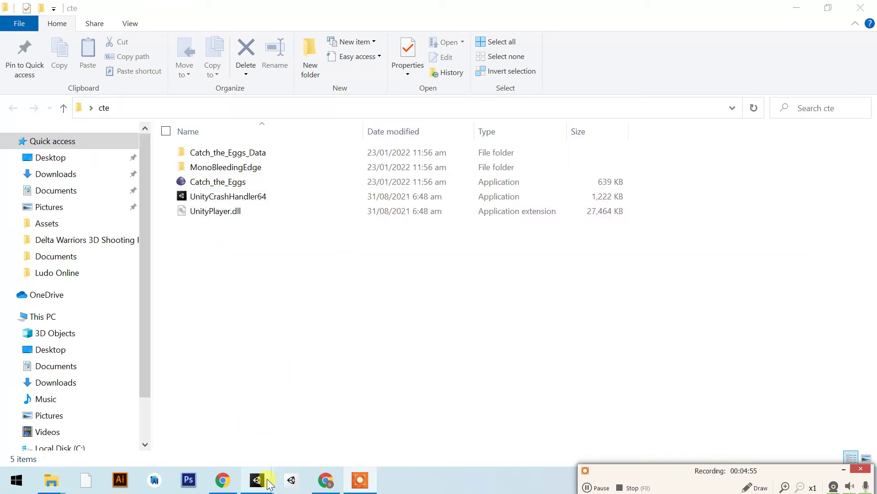
# Bring Unity back and open the Player settings from Build Settings.
pyautogui.moveTo(257, 480)
pyautogui.click(215, 426)
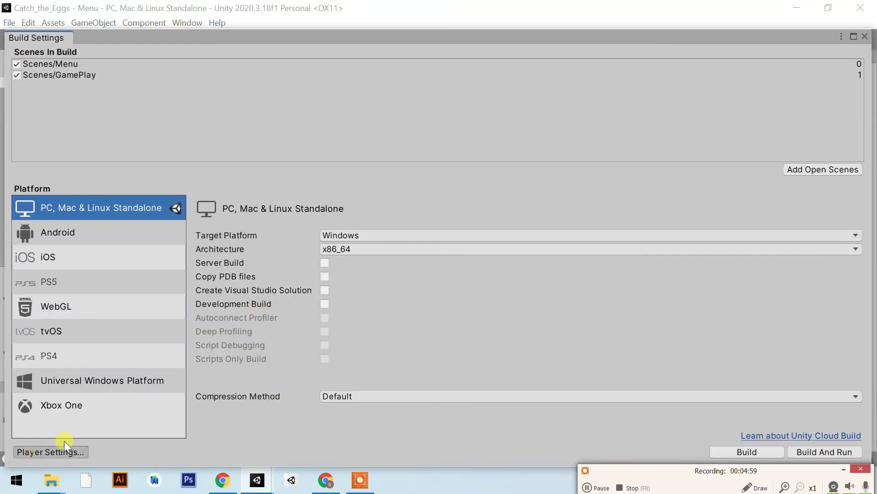
pyautogui.click(64, 451)
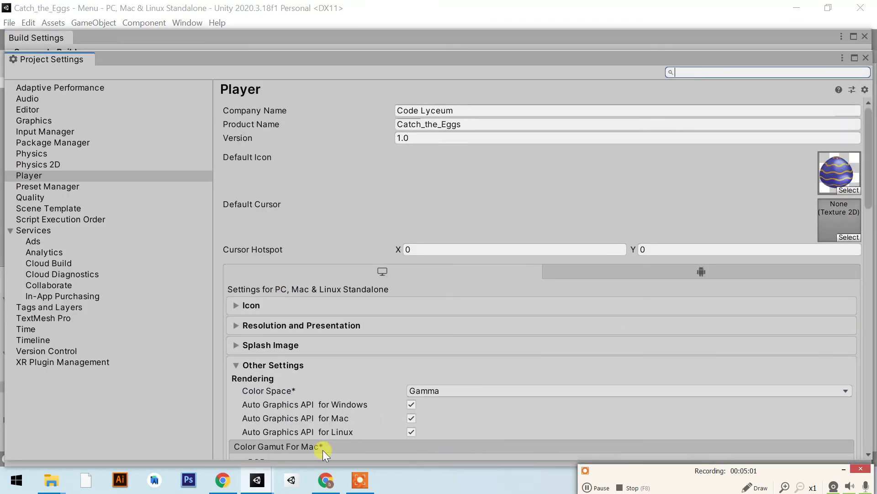
# Launch the built Catch_the_Eggs game from the cte folder.
pyautogui.moveTo(51, 480)
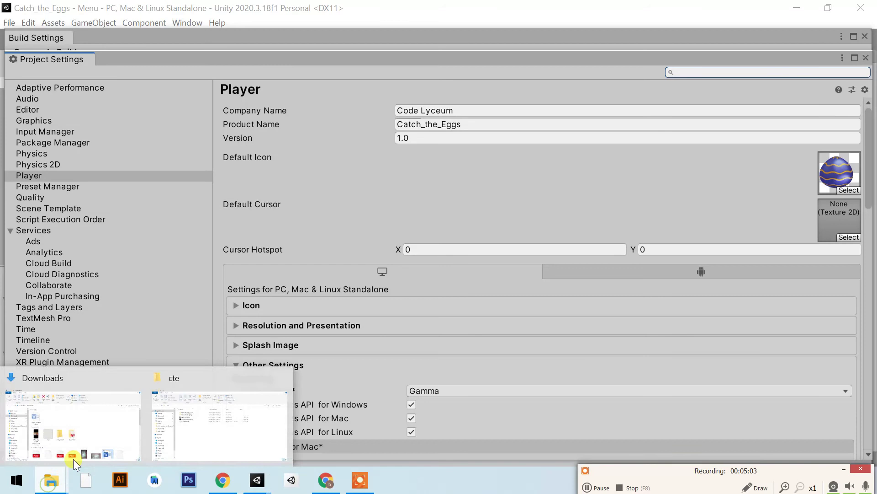
pyautogui.click(195, 414)
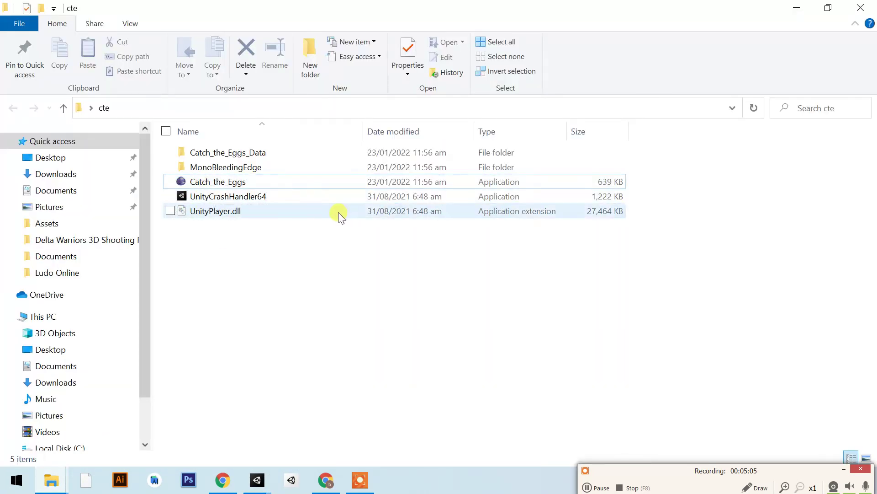
pyautogui.doubleClick(243, 180)
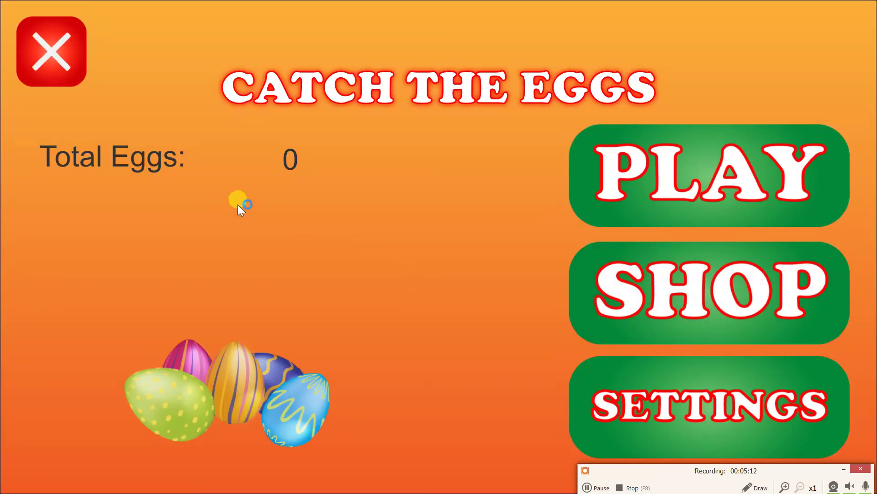
# View the game's Game Music settings screen, then close it to return to the main menu.
pyautogui.click(707, 437)
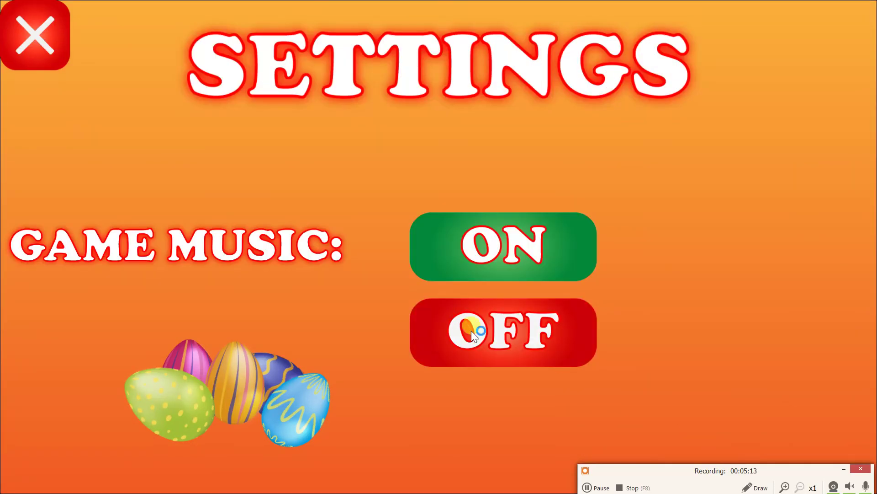
pyautogui.click(29, 58)
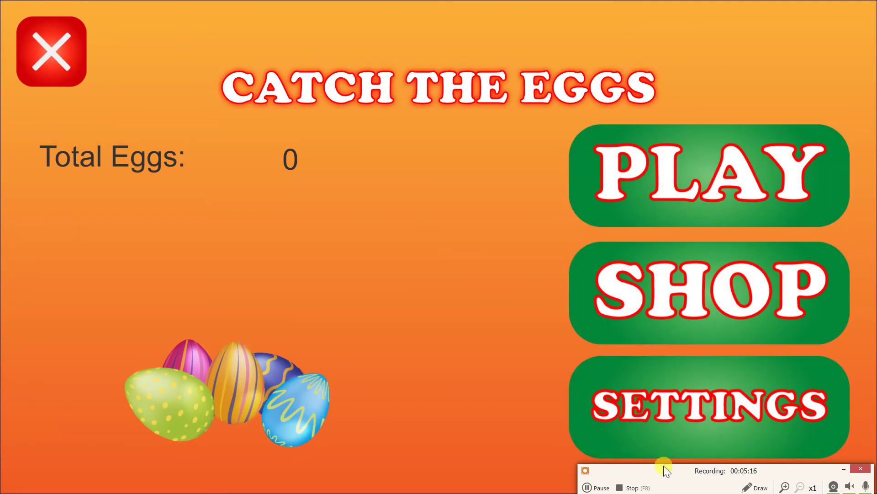
pyautogui.moveTo(664, 465); pyautogui.dragTo(654, 467)
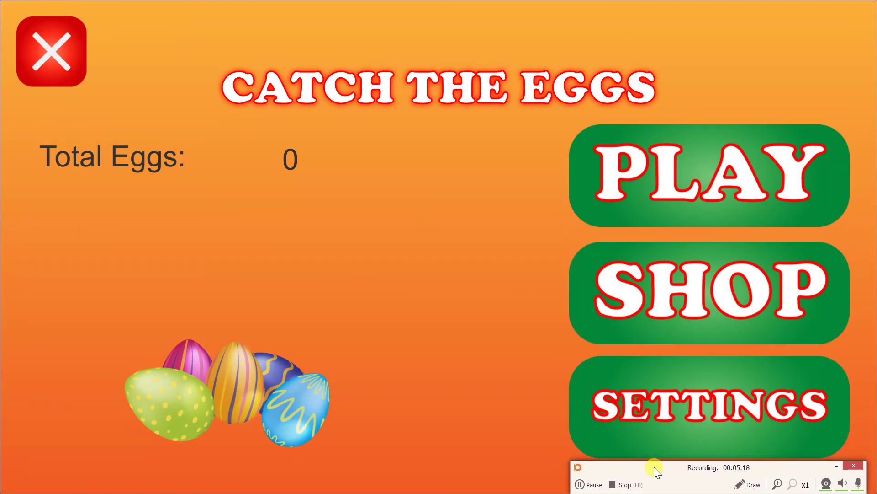